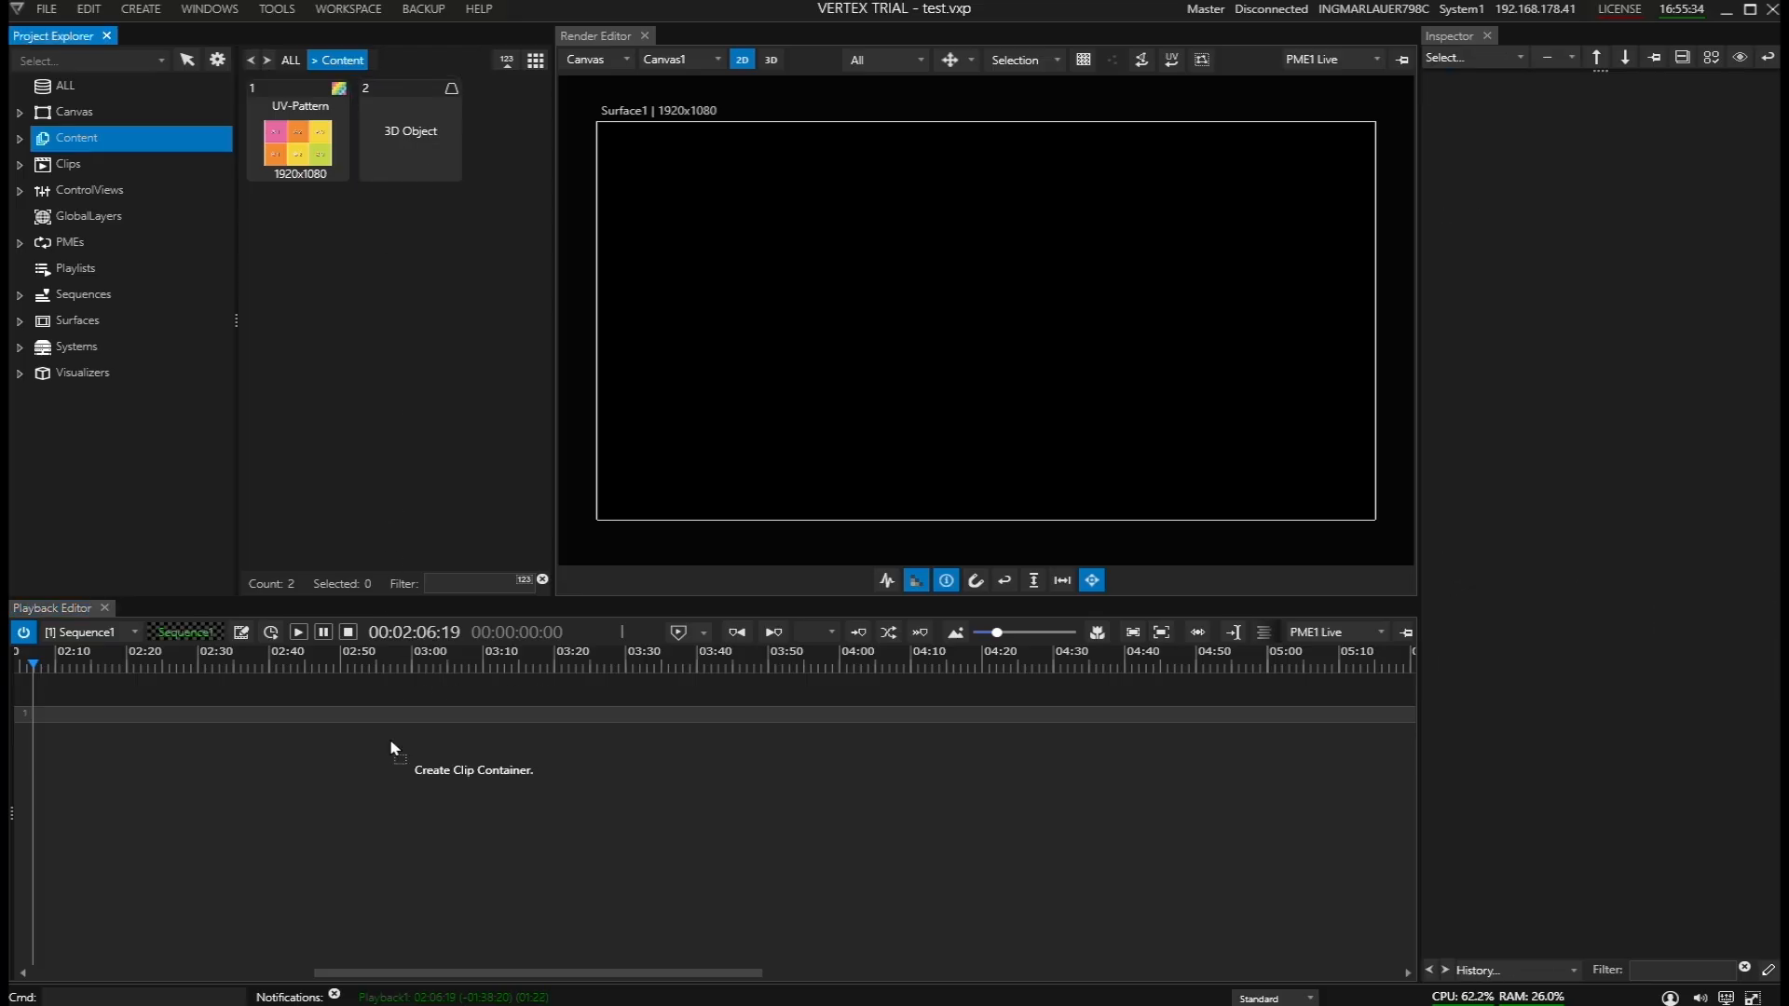
# Create a clip container on the timeline, lengthen it, assign the UV-Pattern content, and move the playhead into the clip.
pyautogui.moveTo(391, 749); pyautogui.dragTo(393, 745)
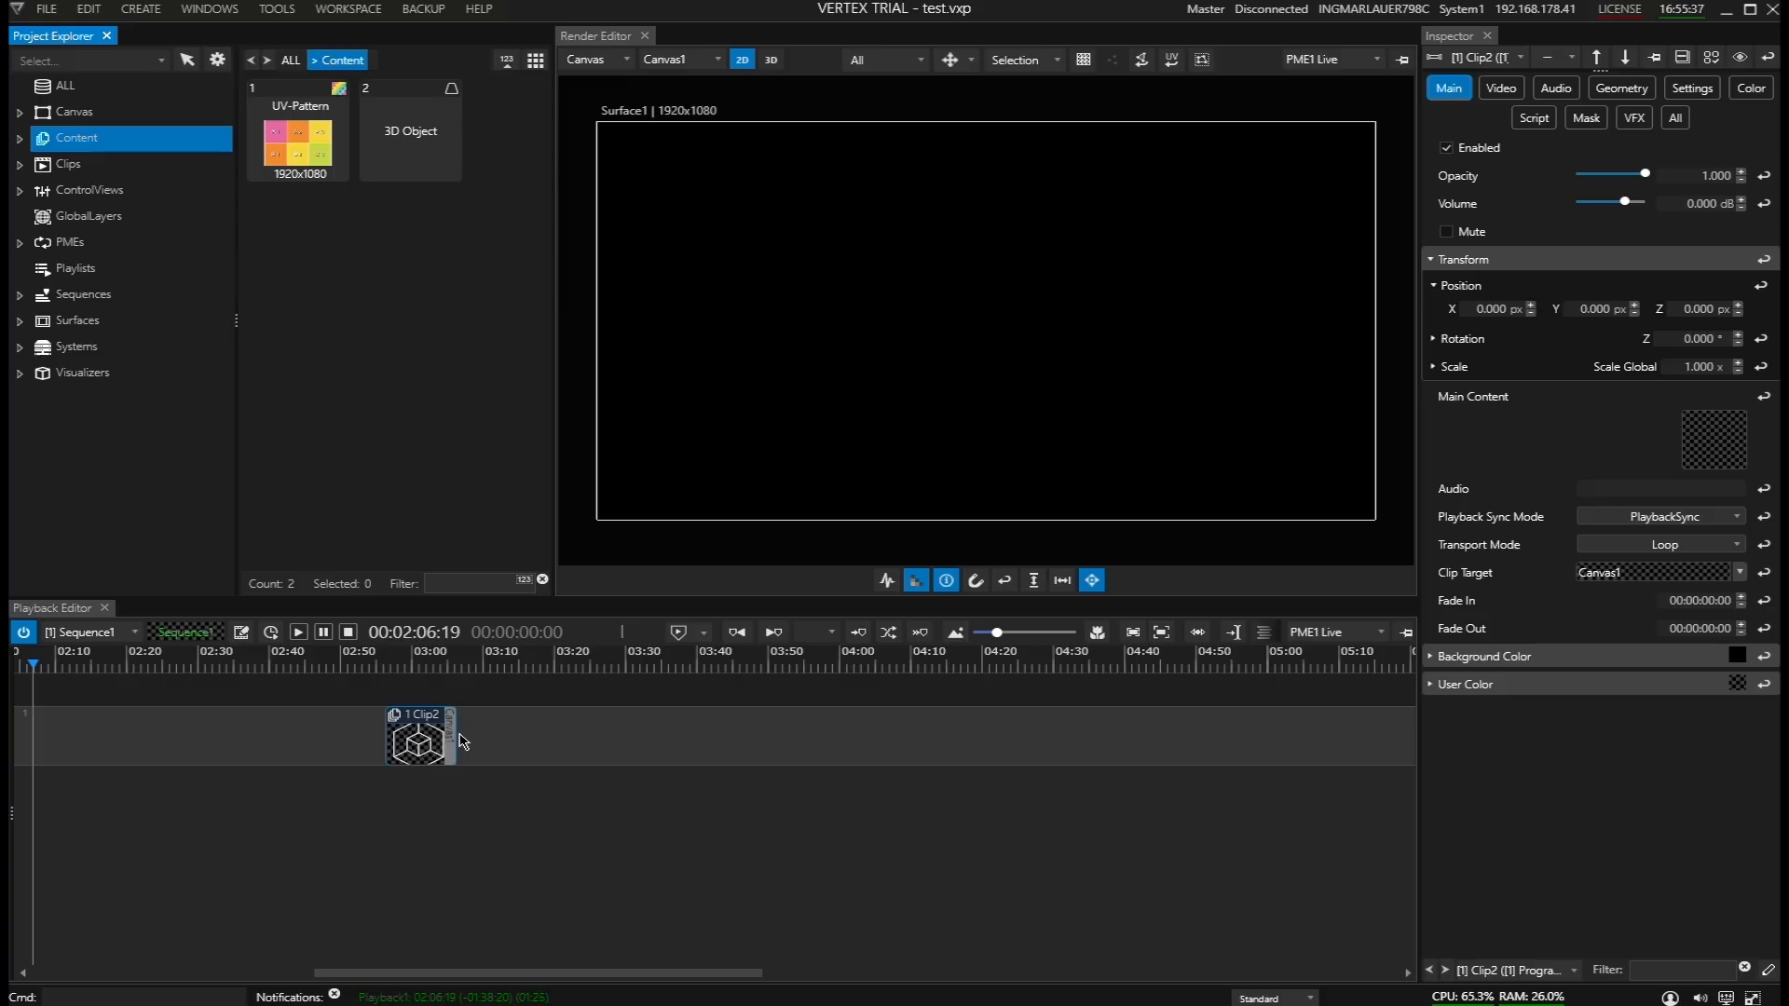
pyautogui.moveTo(453, 736); pyautogui.dragTo(649, 738)
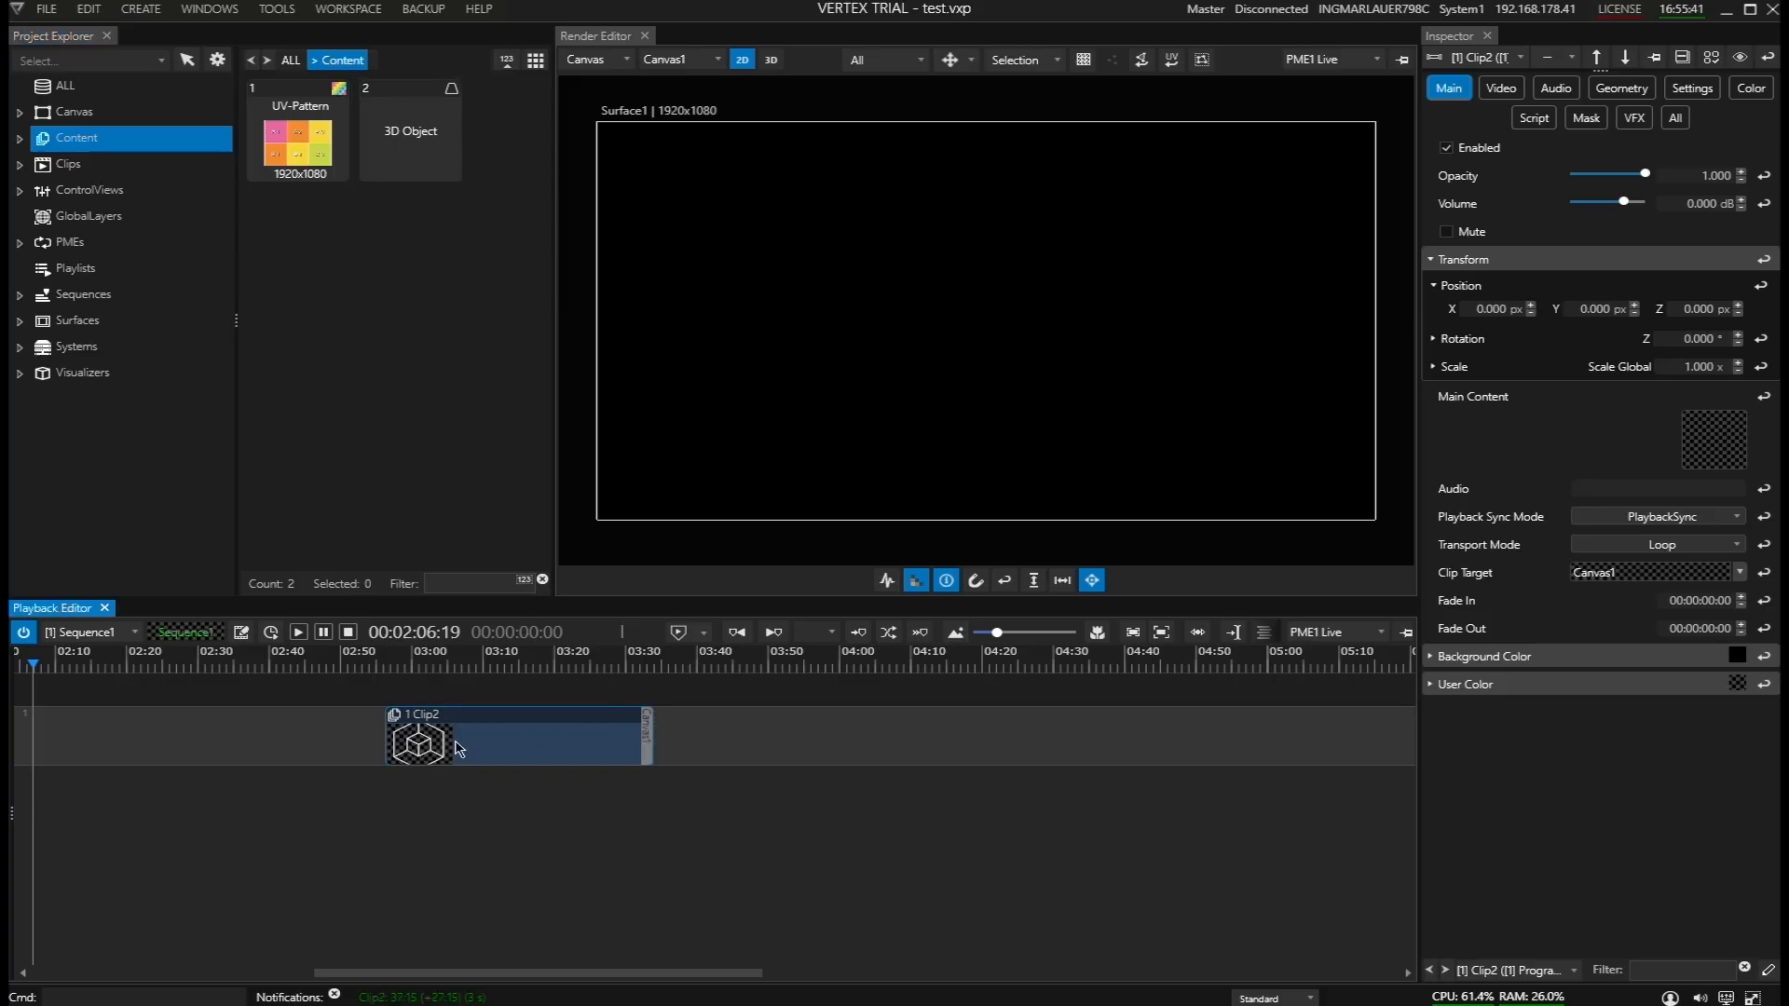
pyautogui.moveTo(294, 130); pyautogui.dragTo(477, 741)
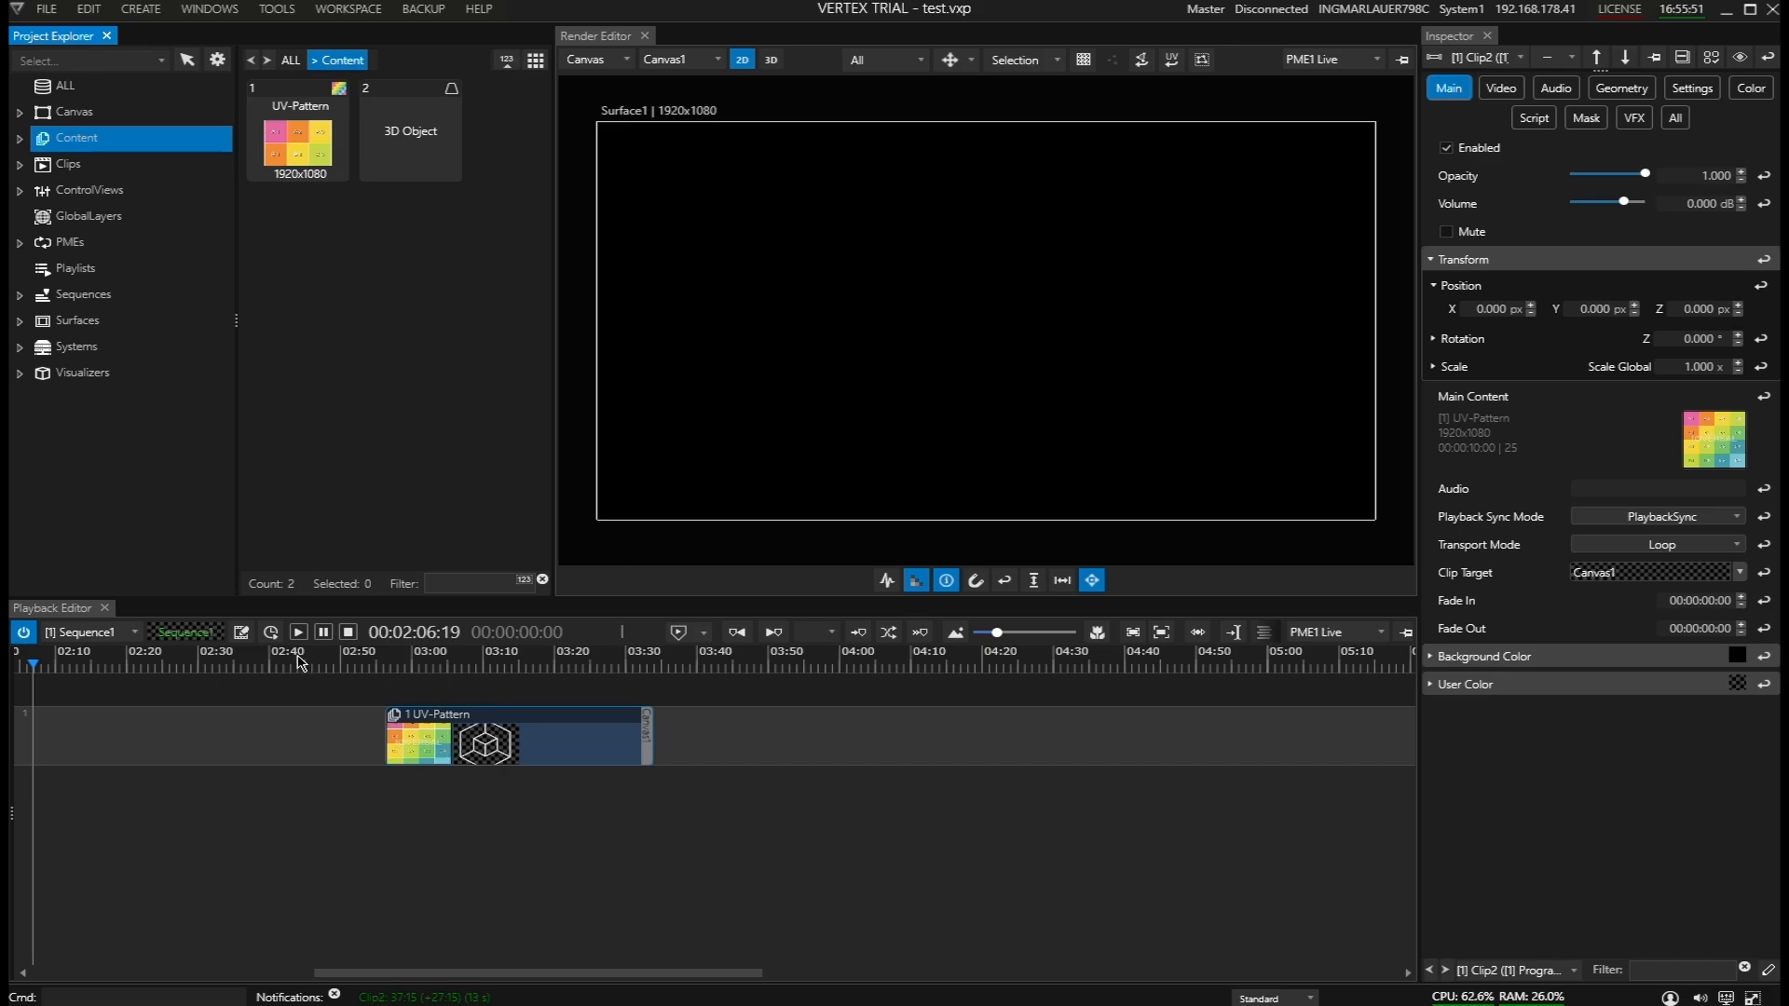
pyautogui.moveTo(33, 663); pyautogui.dragTo(347, 633)
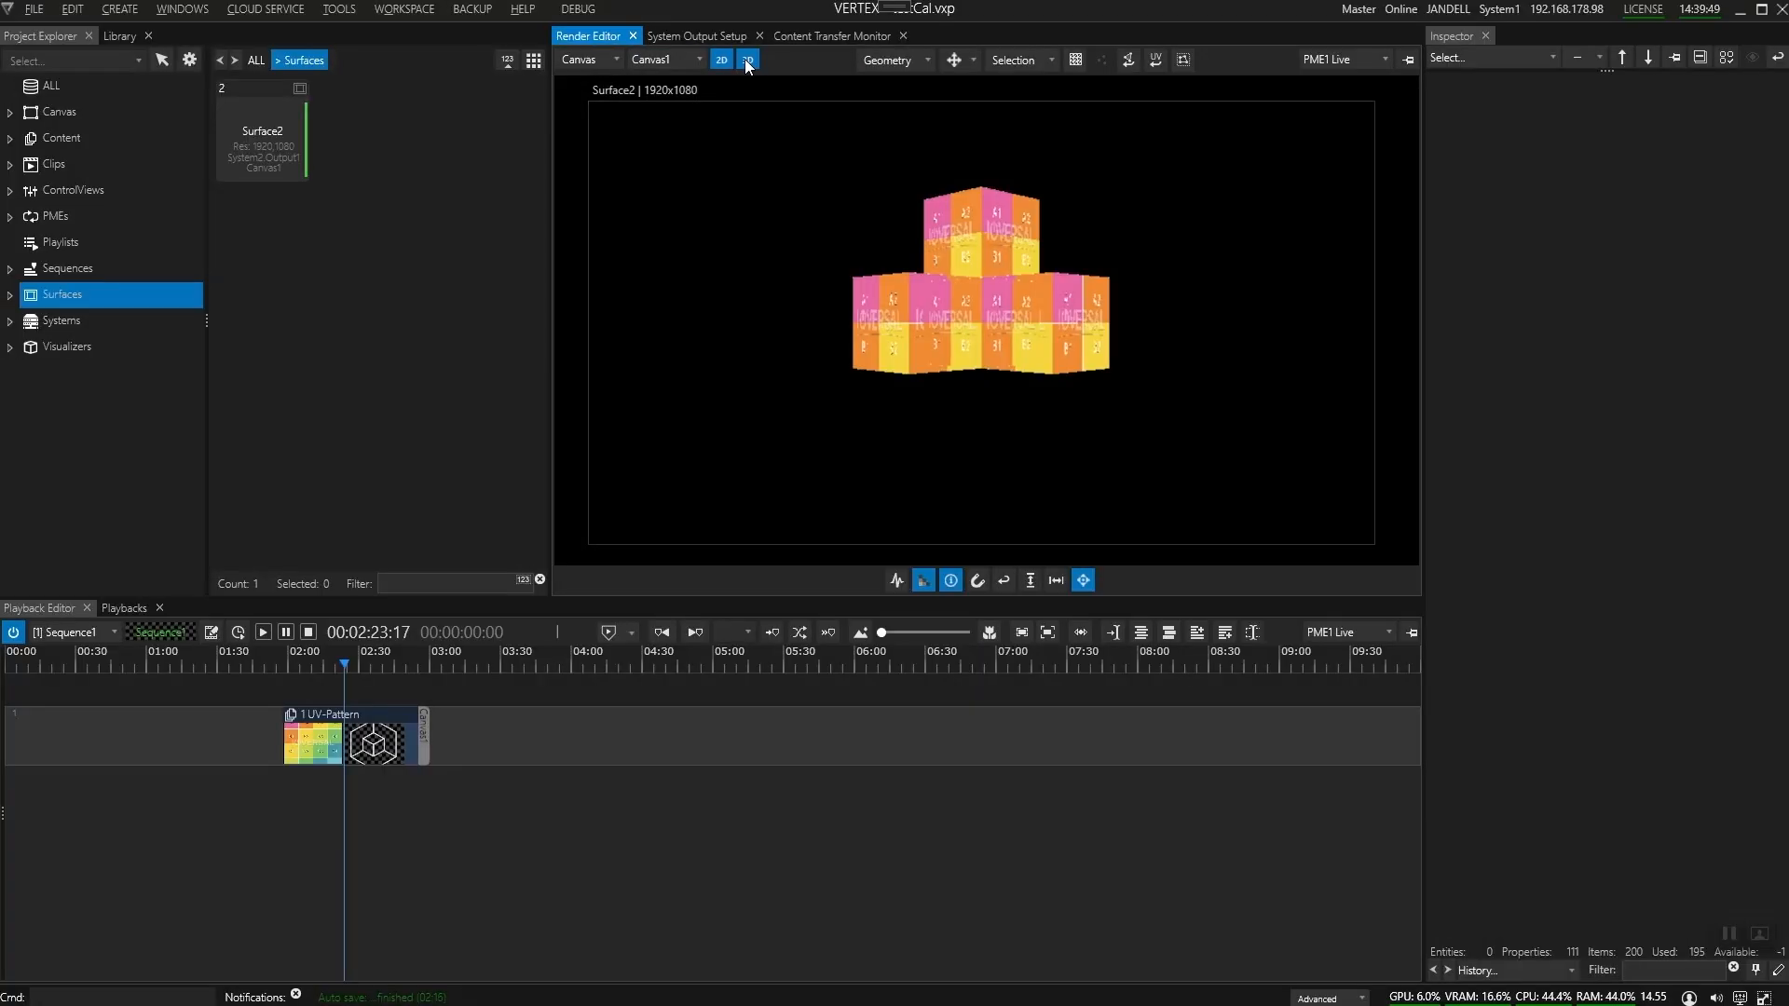
# Show Canvas1 in the 3D view and set it to Canvas 3D Mode, updating the 2D/3D mode of all its surfaces.
pyautogui.click(876, 313)
pyautogui.moveTo(998, 319); pyautogui.dragTo(999, 388, button='middle')
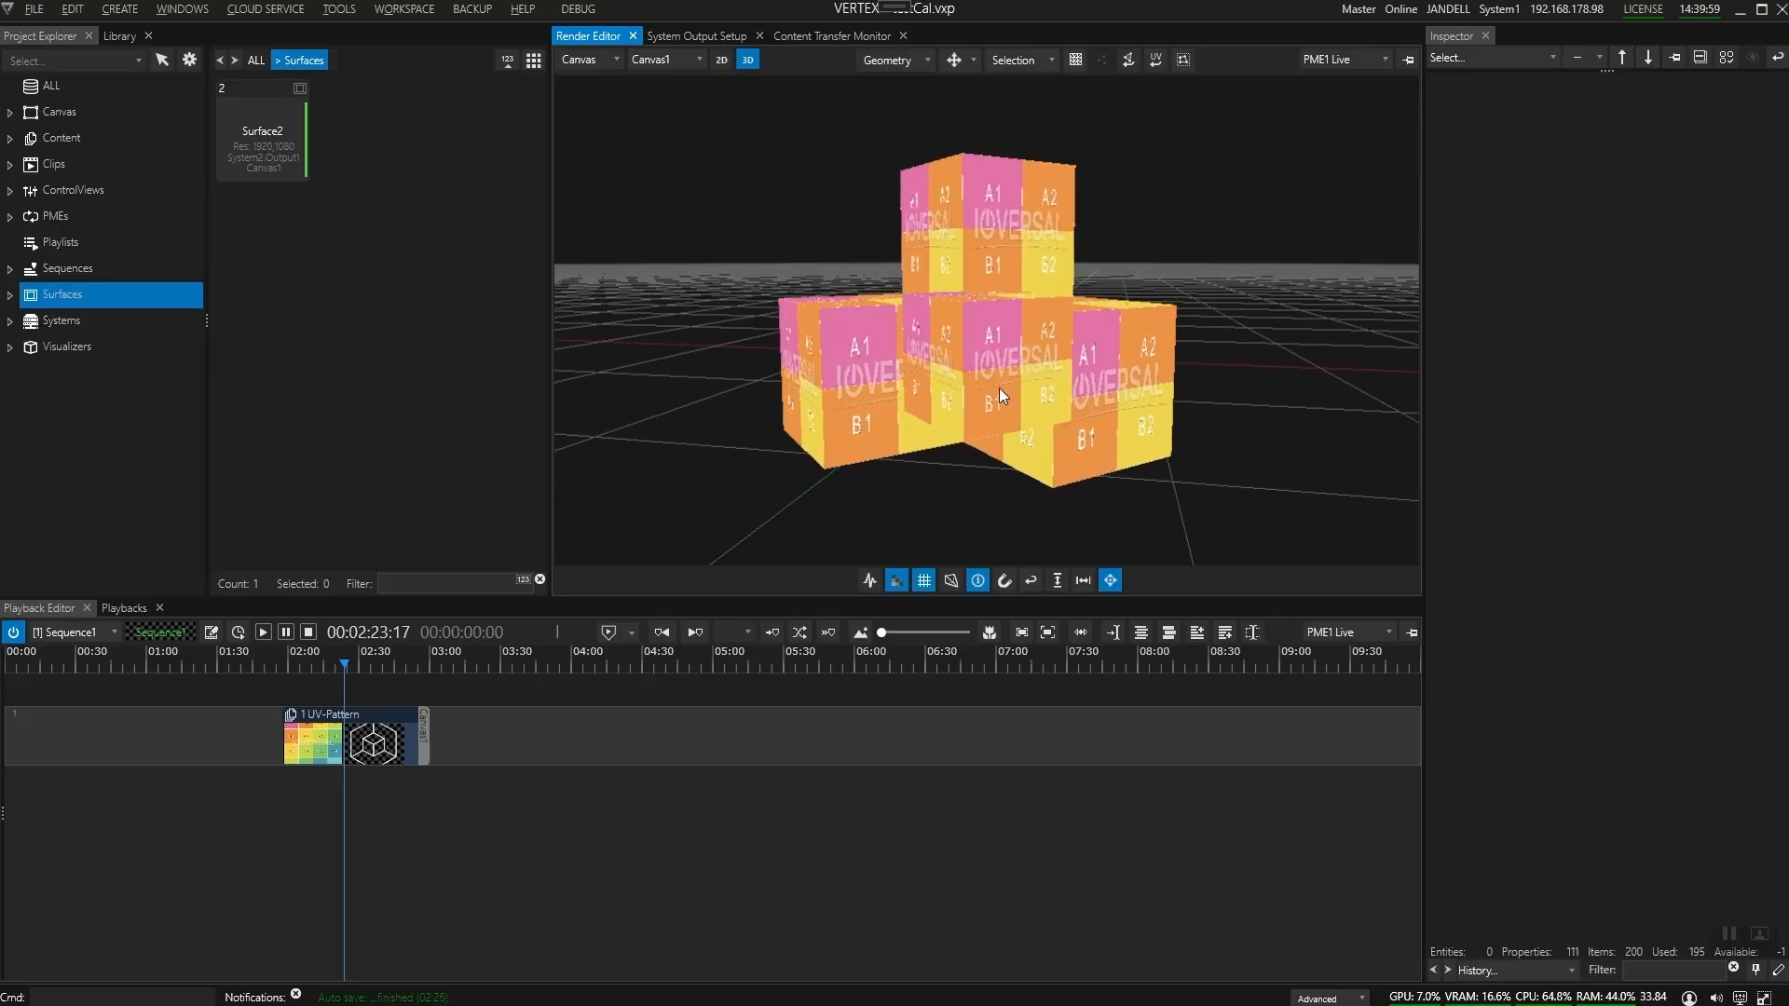
pyautogui.scroll(3, 999, 386)
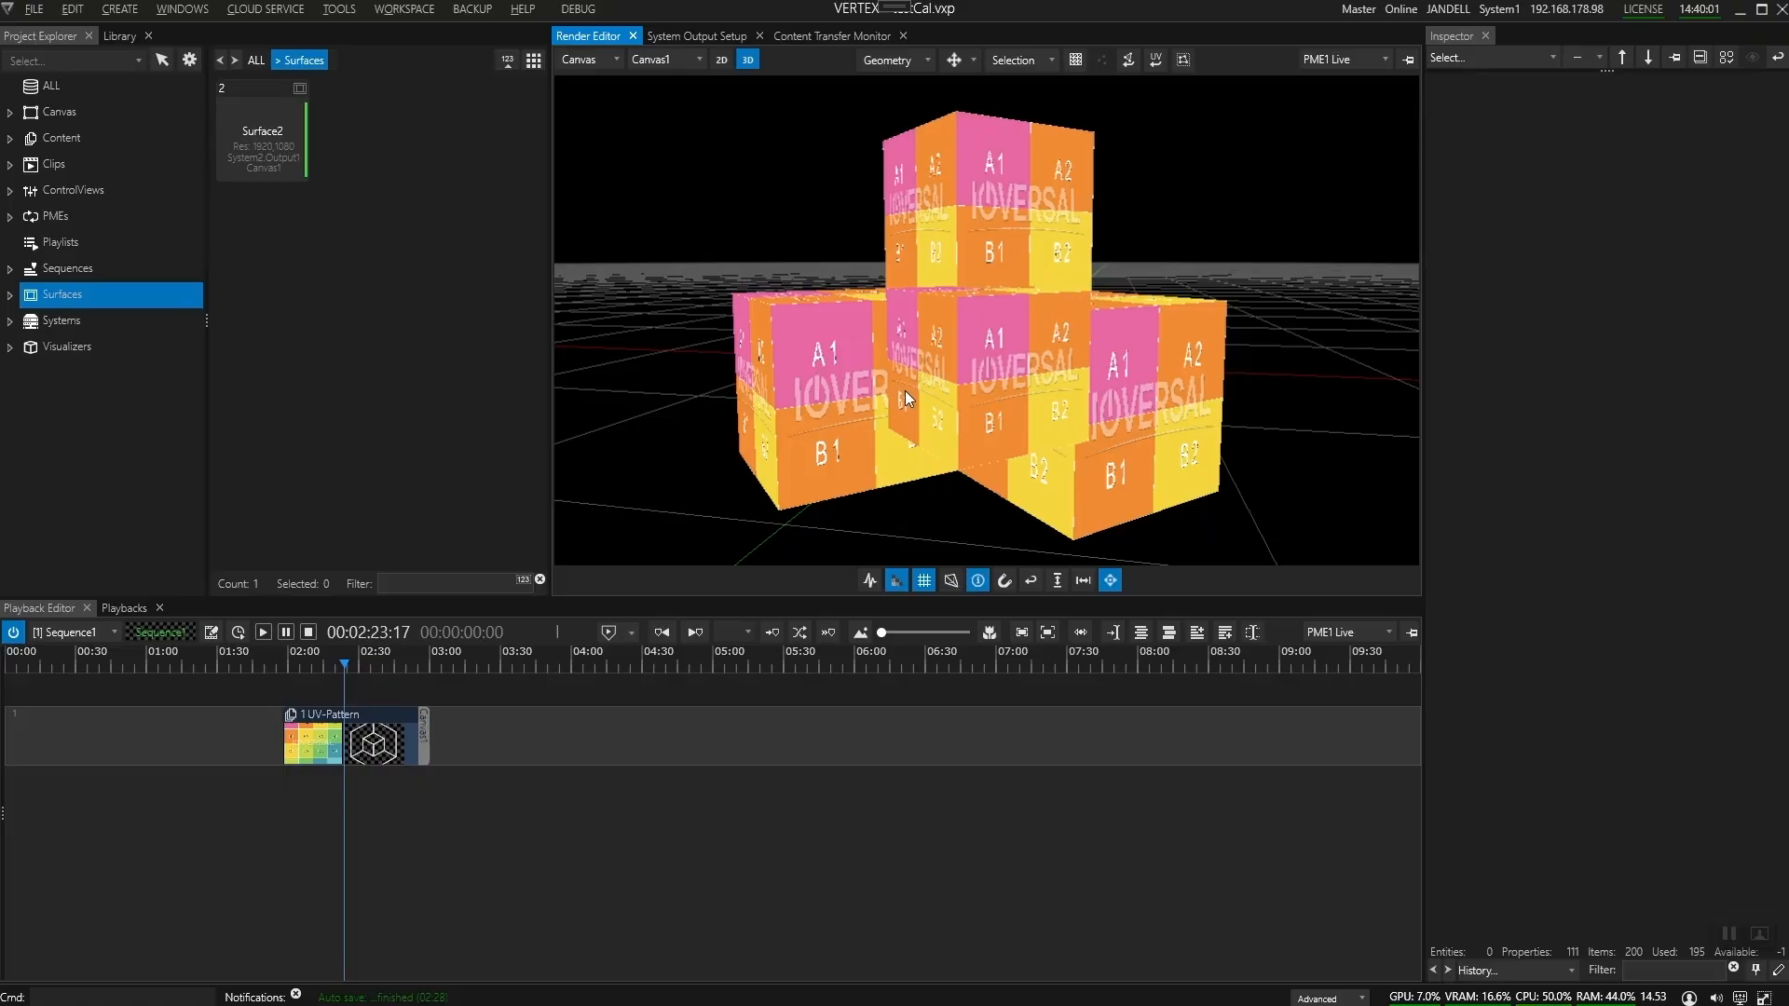
pyautogui.rightClick(948, 317)
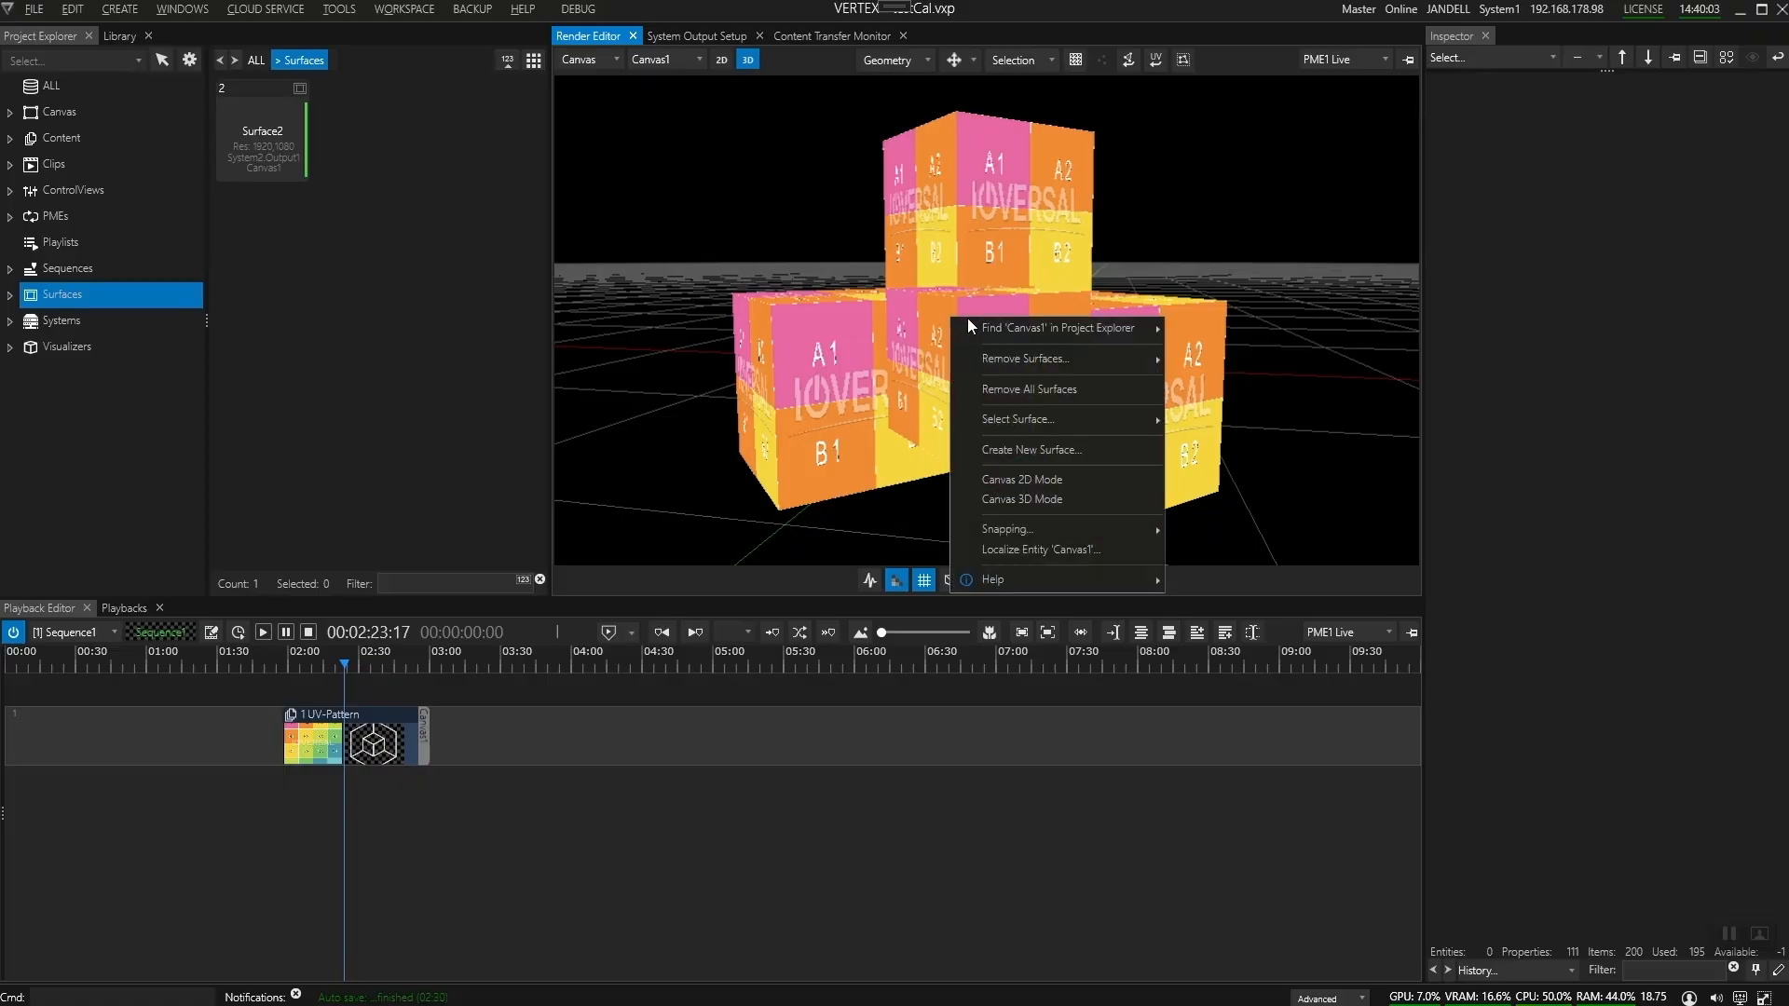
pyautogui.click(1045, 501)
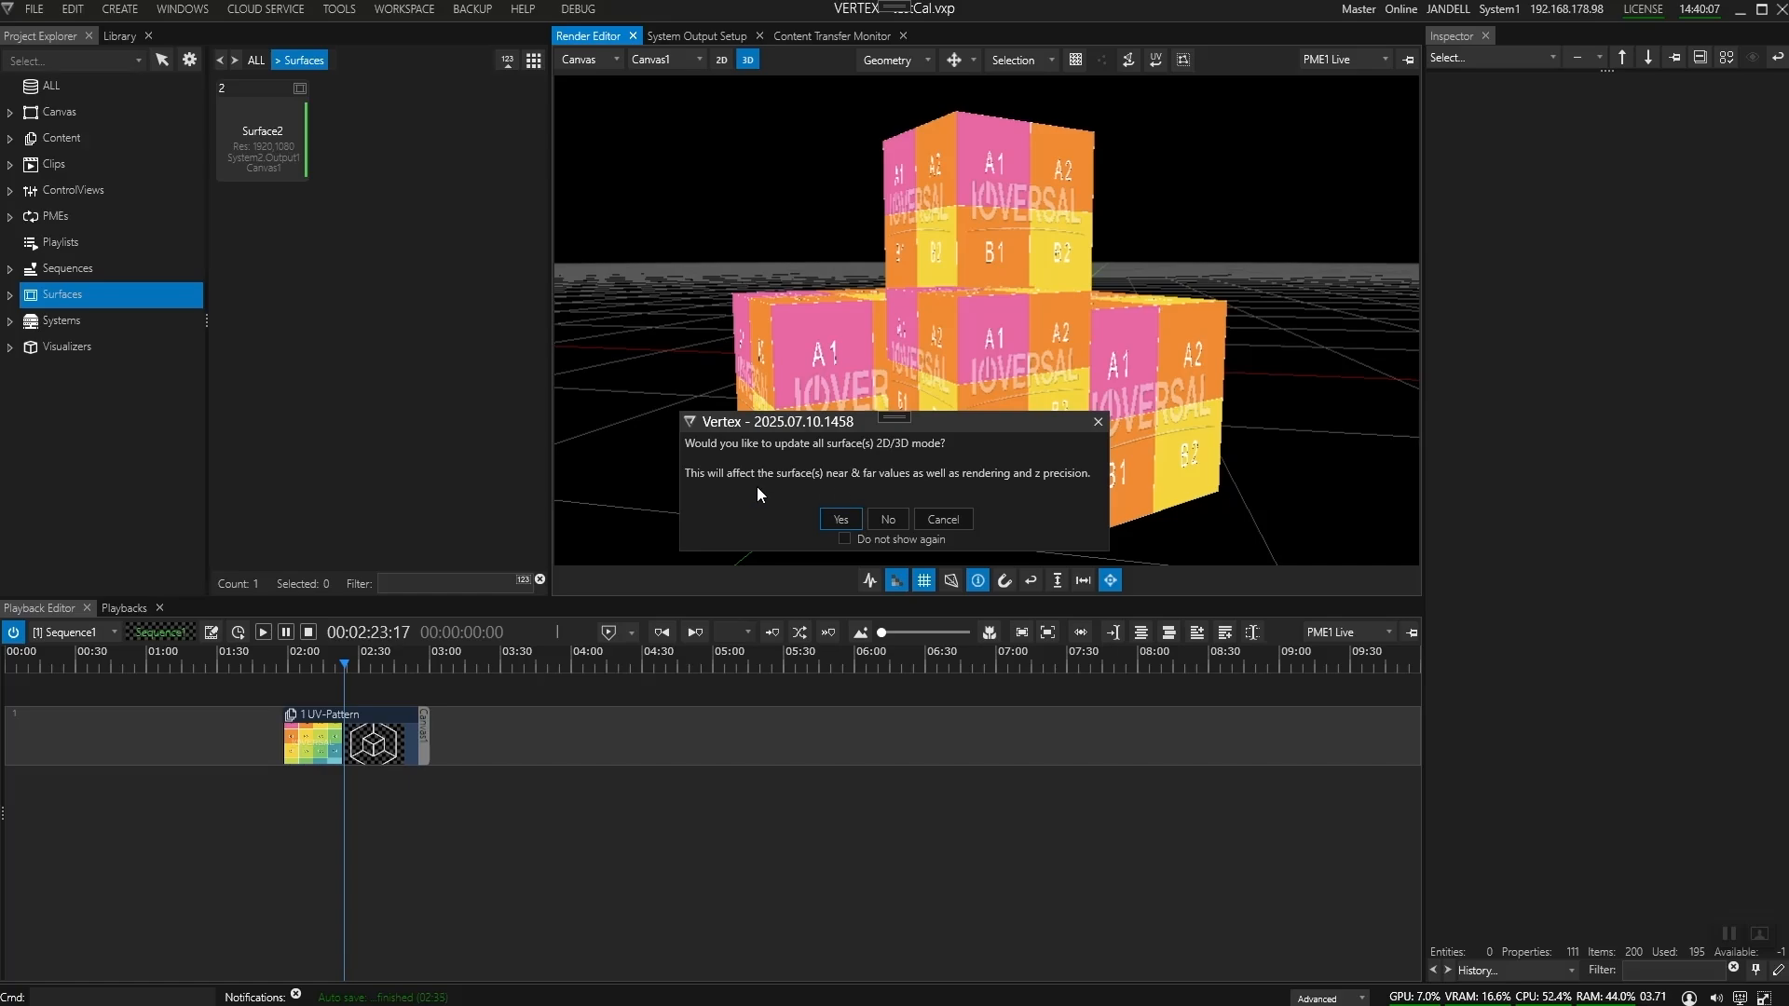
pyautogui.click(837, 519)
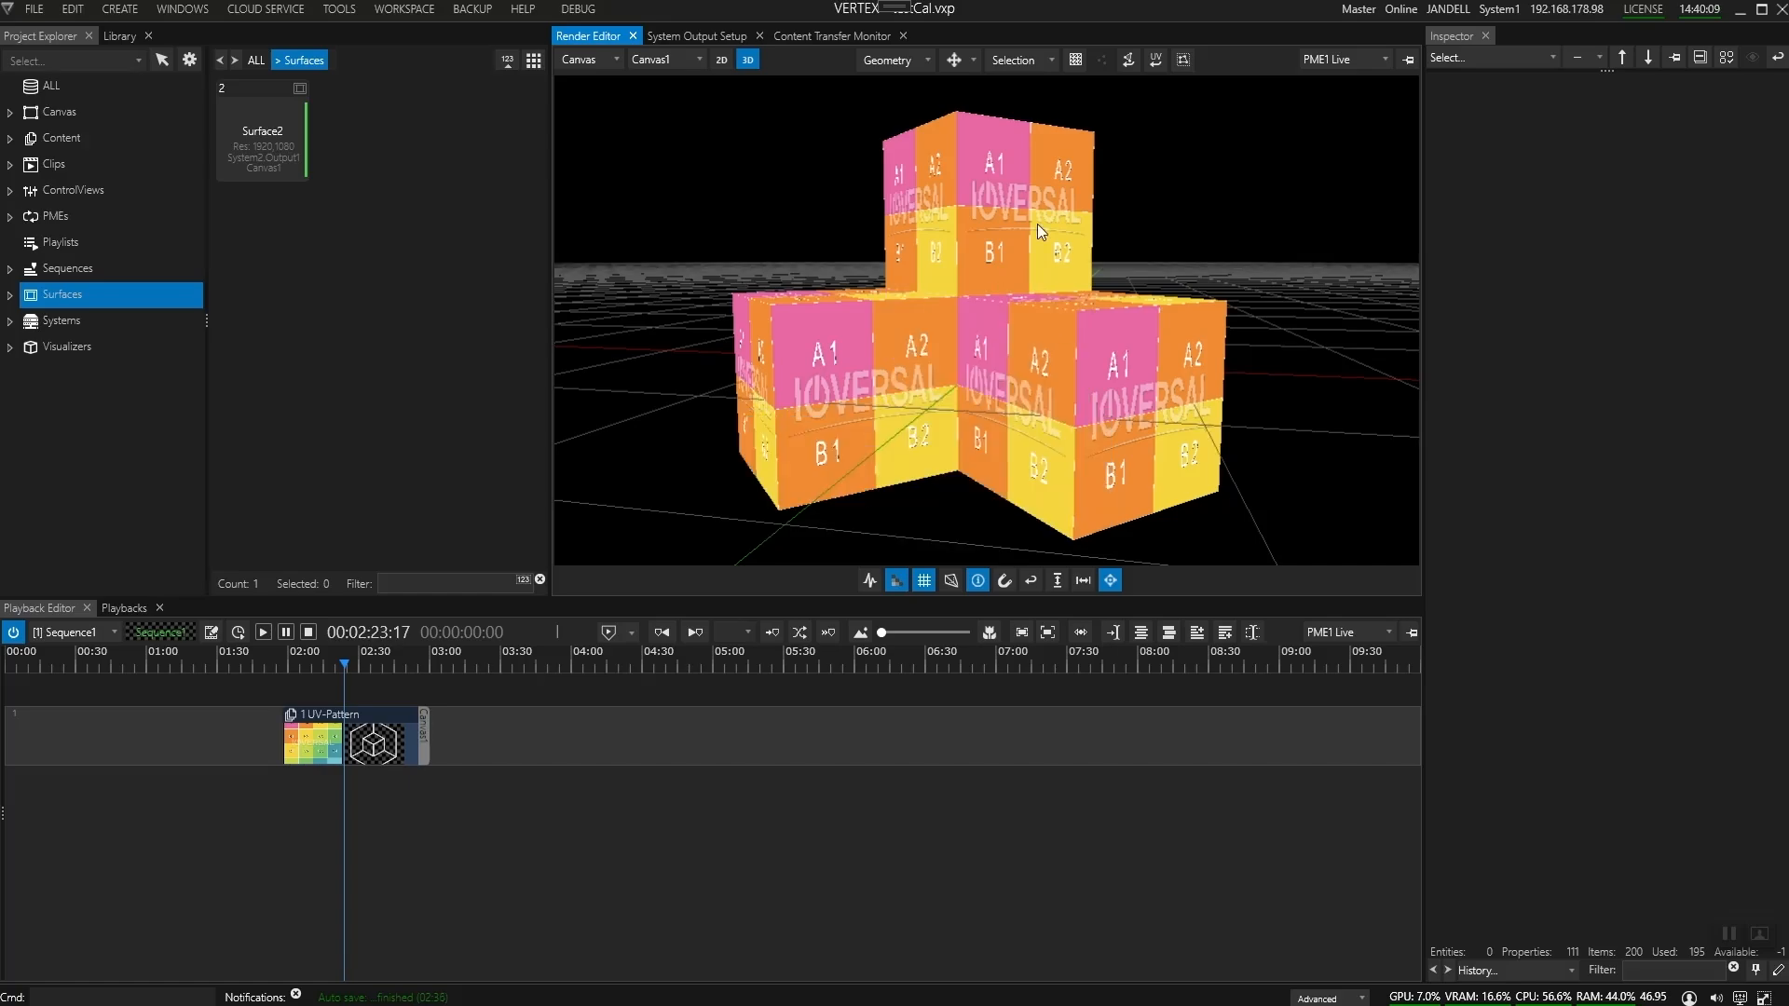
pyautogui.click(936, 332)
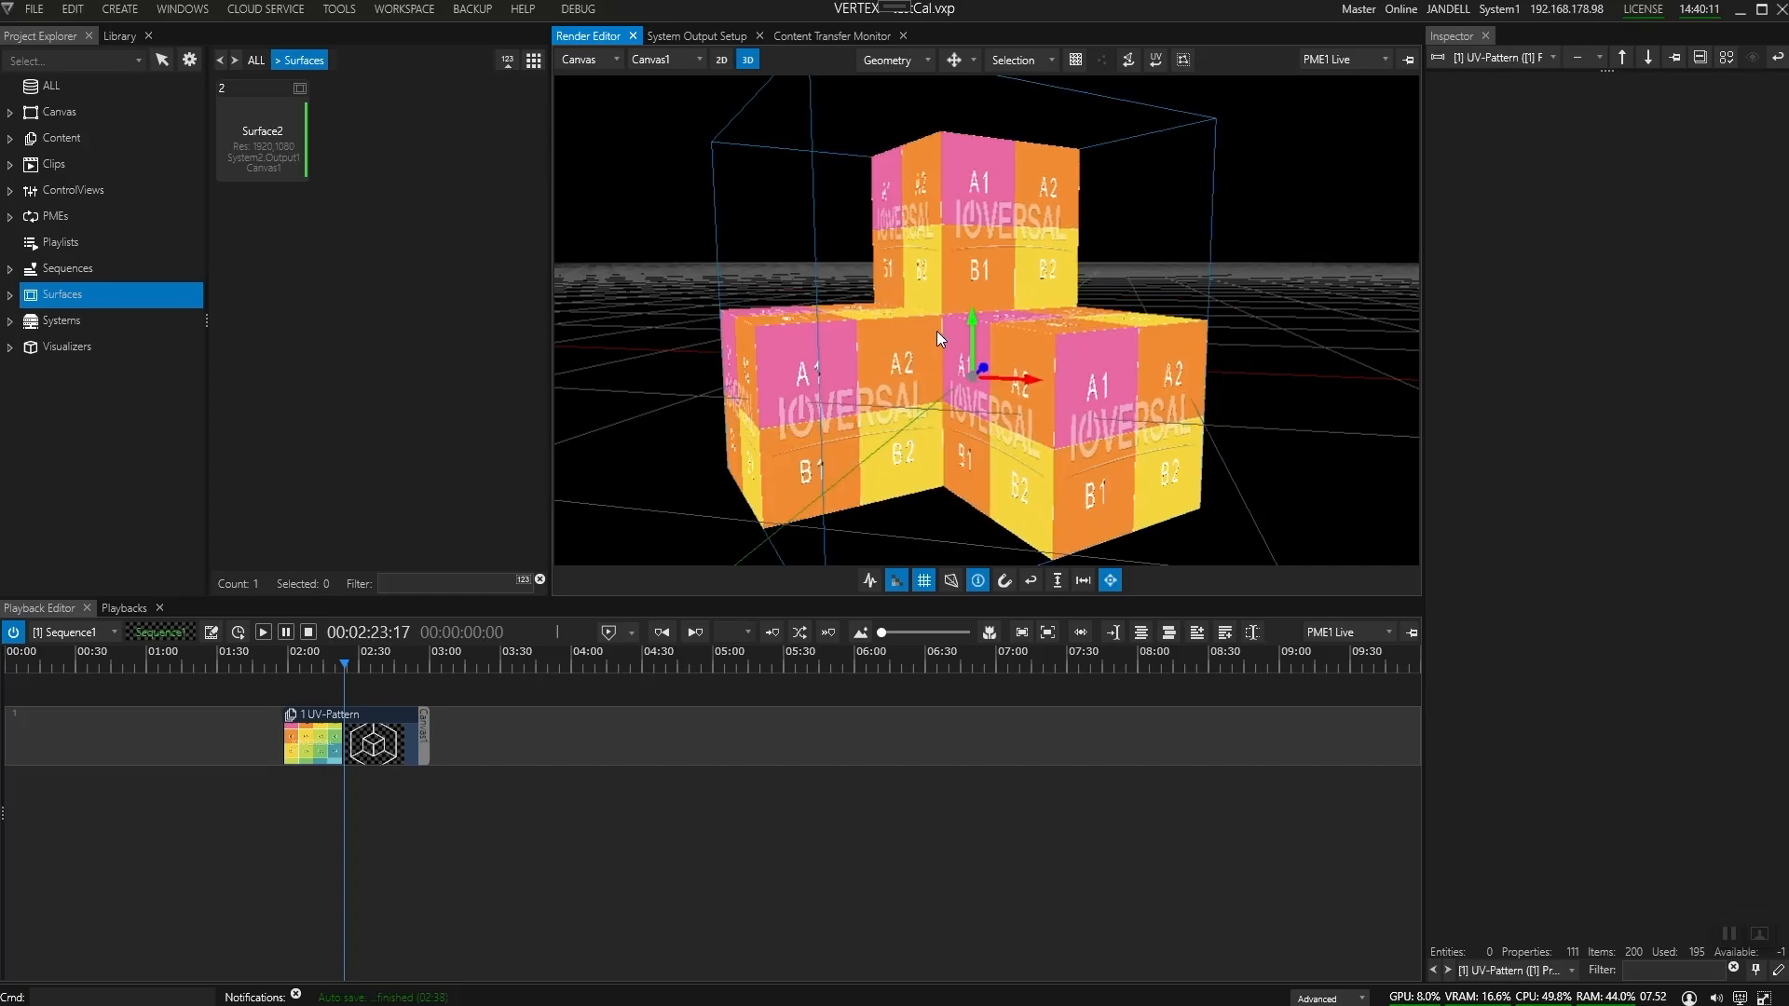
pyautogui.scroll(1, 945, 333)
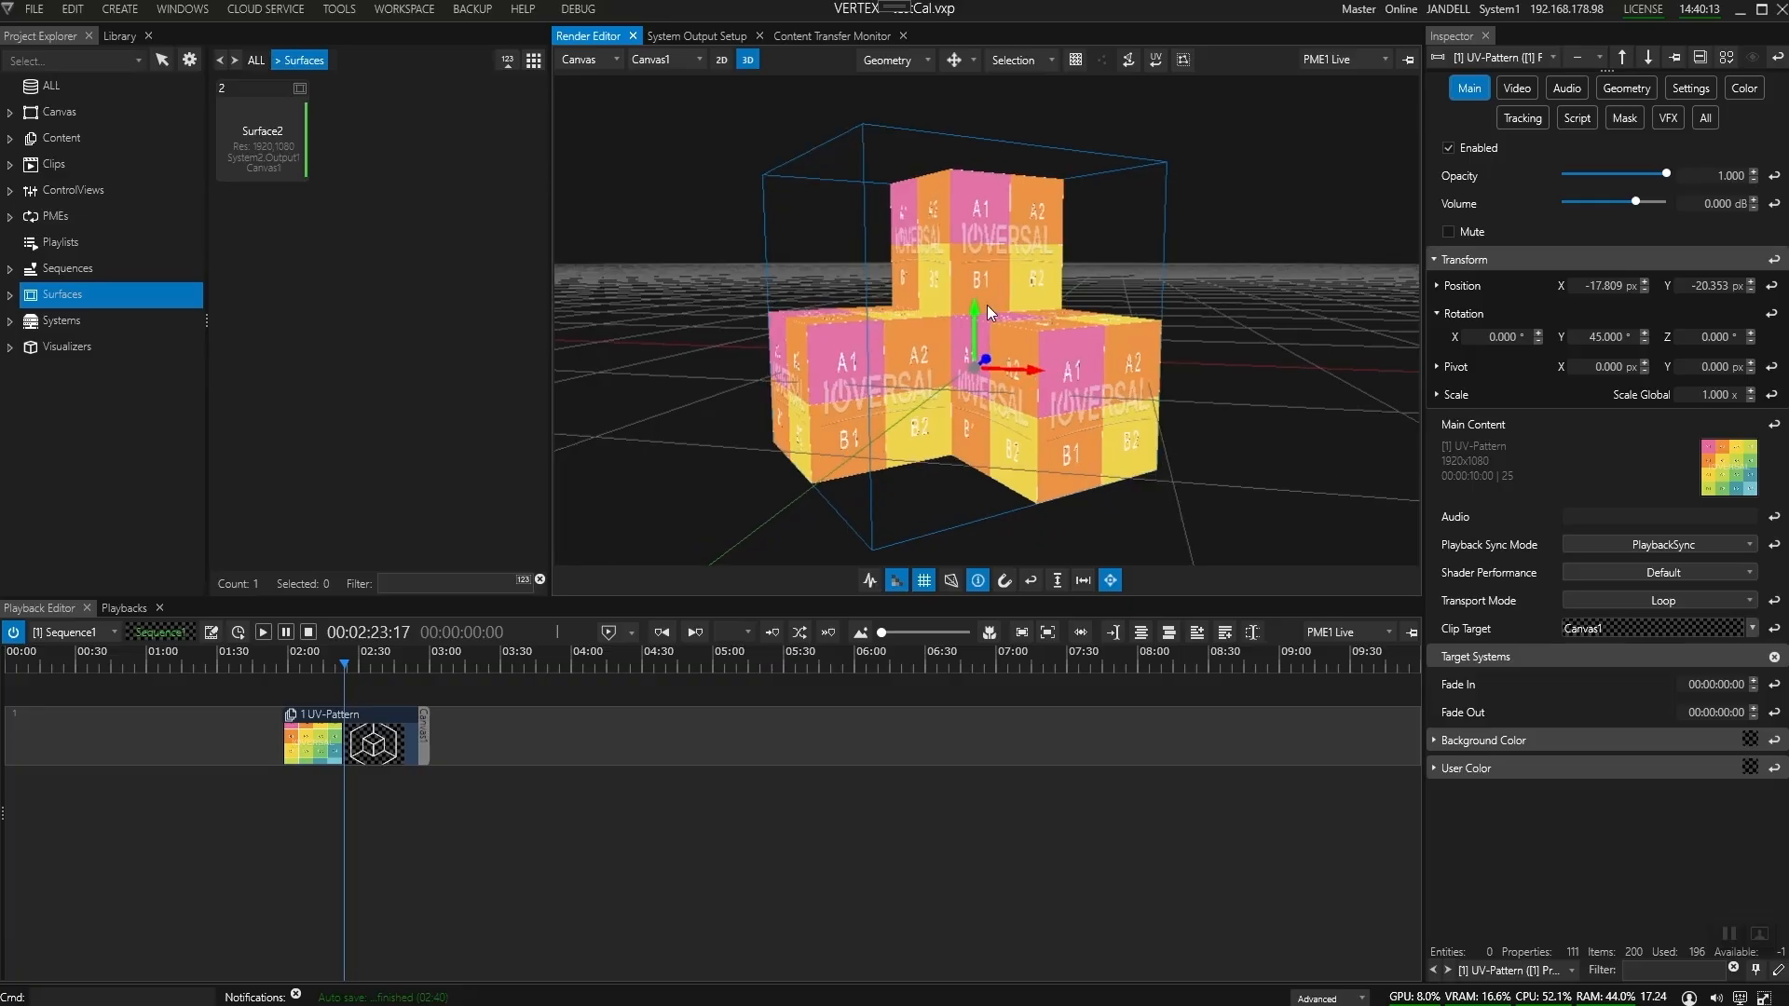
pyautogui.click(1237, 290)
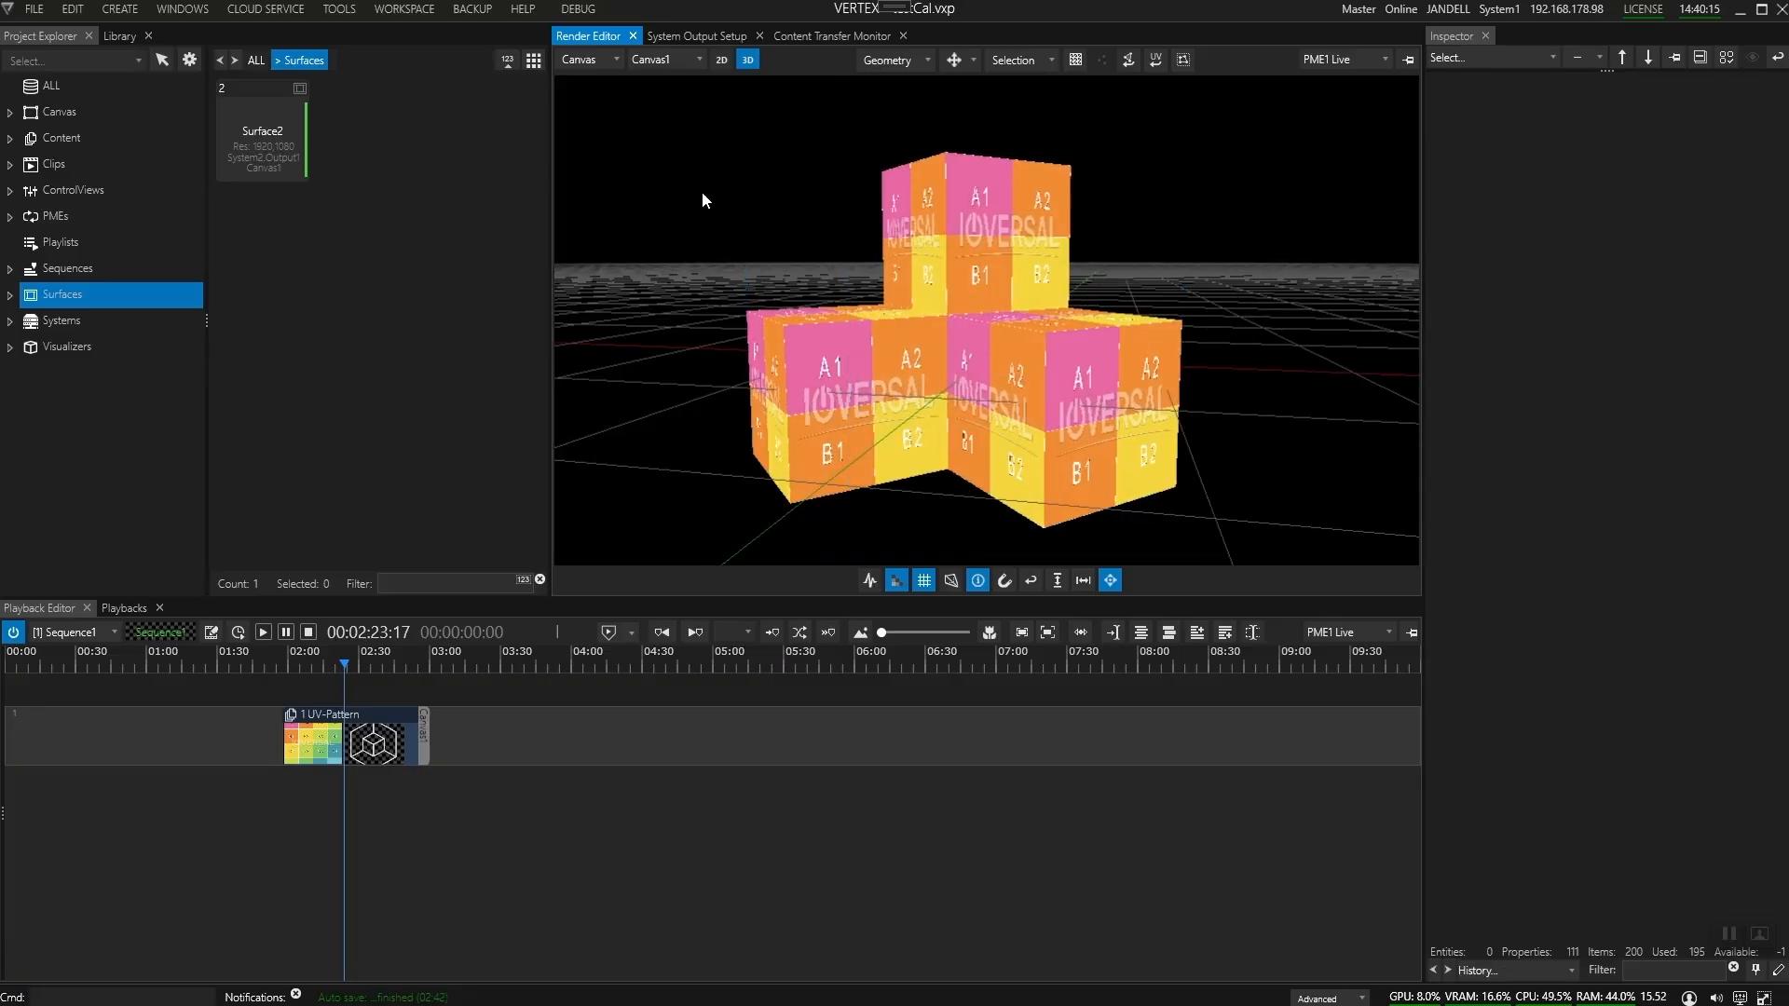
# Disable Live Calibration Update in Surface2's calibration settings and add a calibration marker.
pyautogui.click(261, 126)
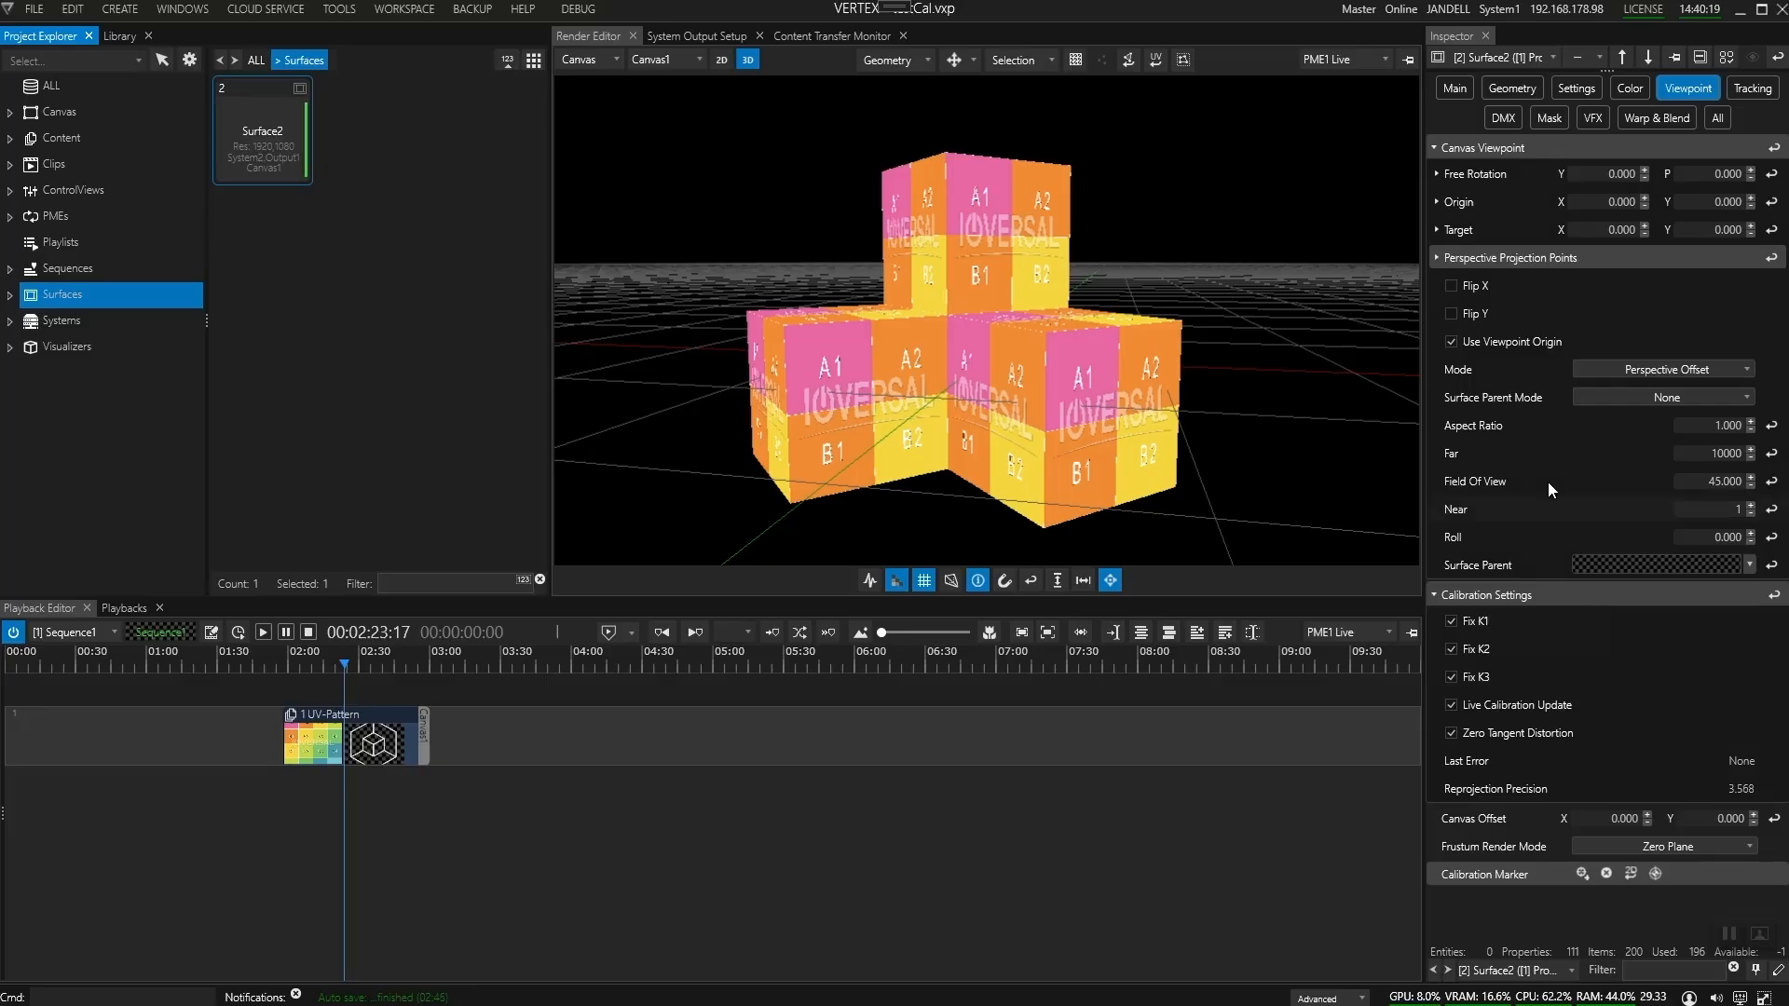
pyautogui.click(1451, 707)
pyautogui.click(1582, 874)
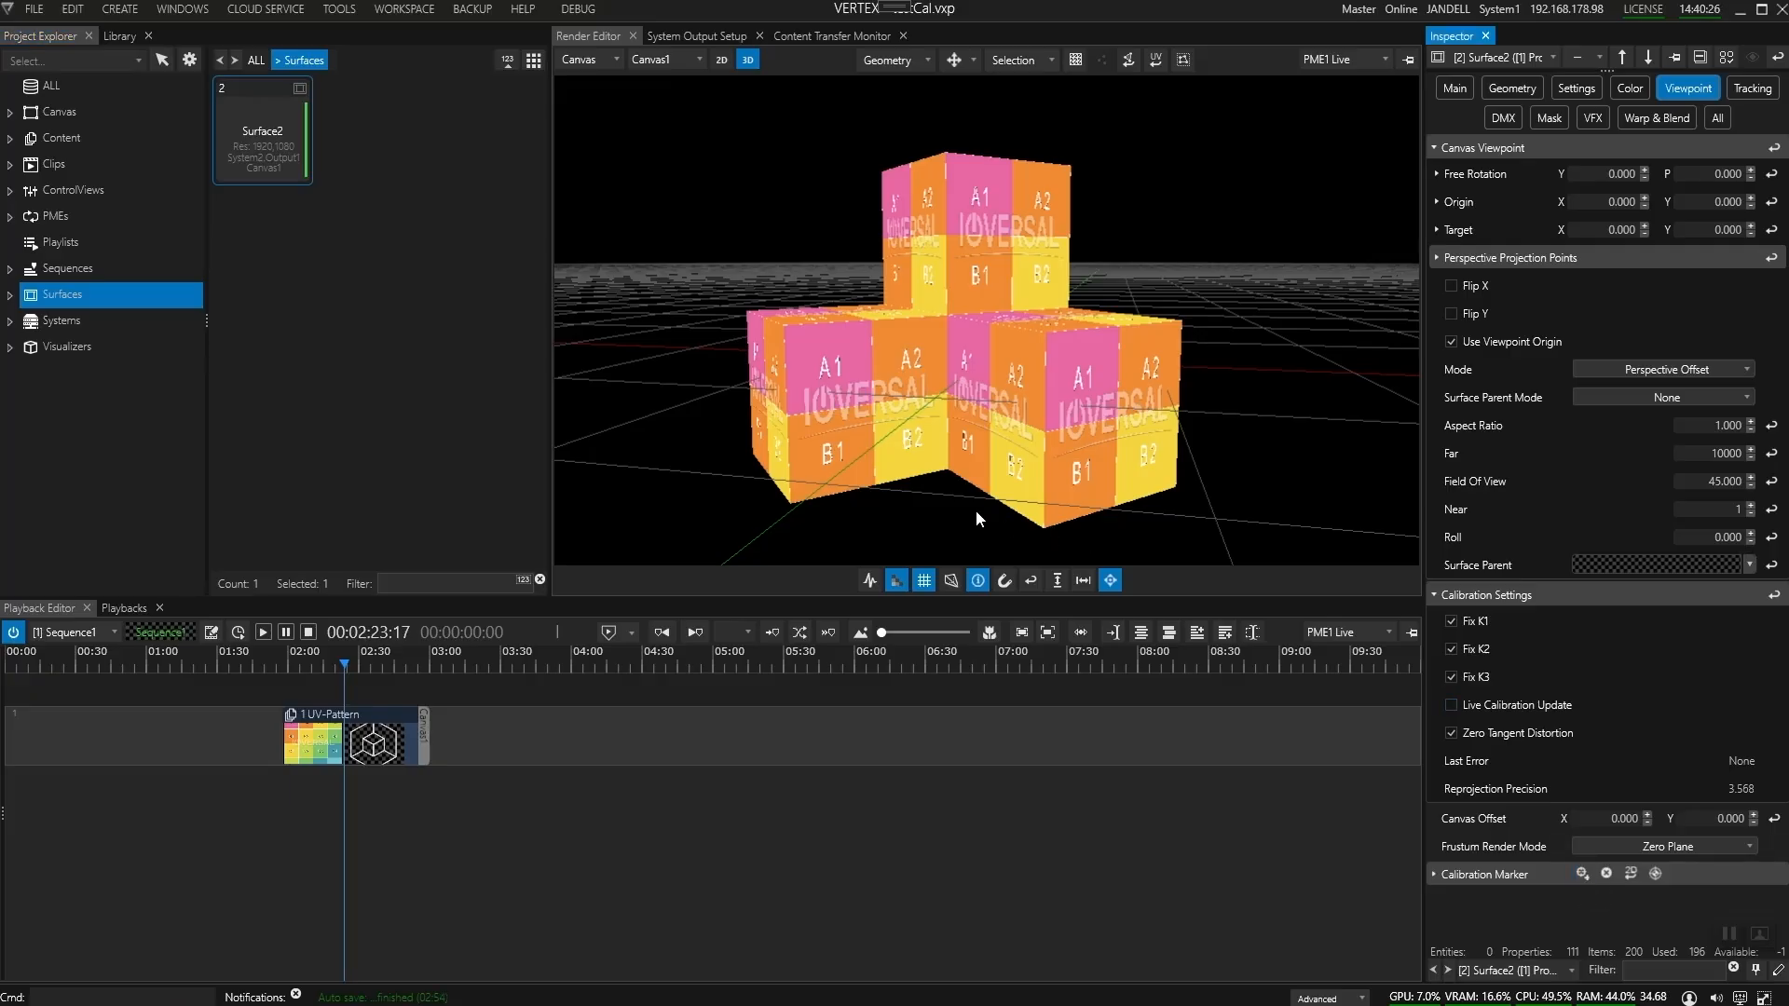
# Switch the edit mode to Markers and snap the new calibration marker to the top cube's left upper corner.
pyautogui.click(1024, 60)
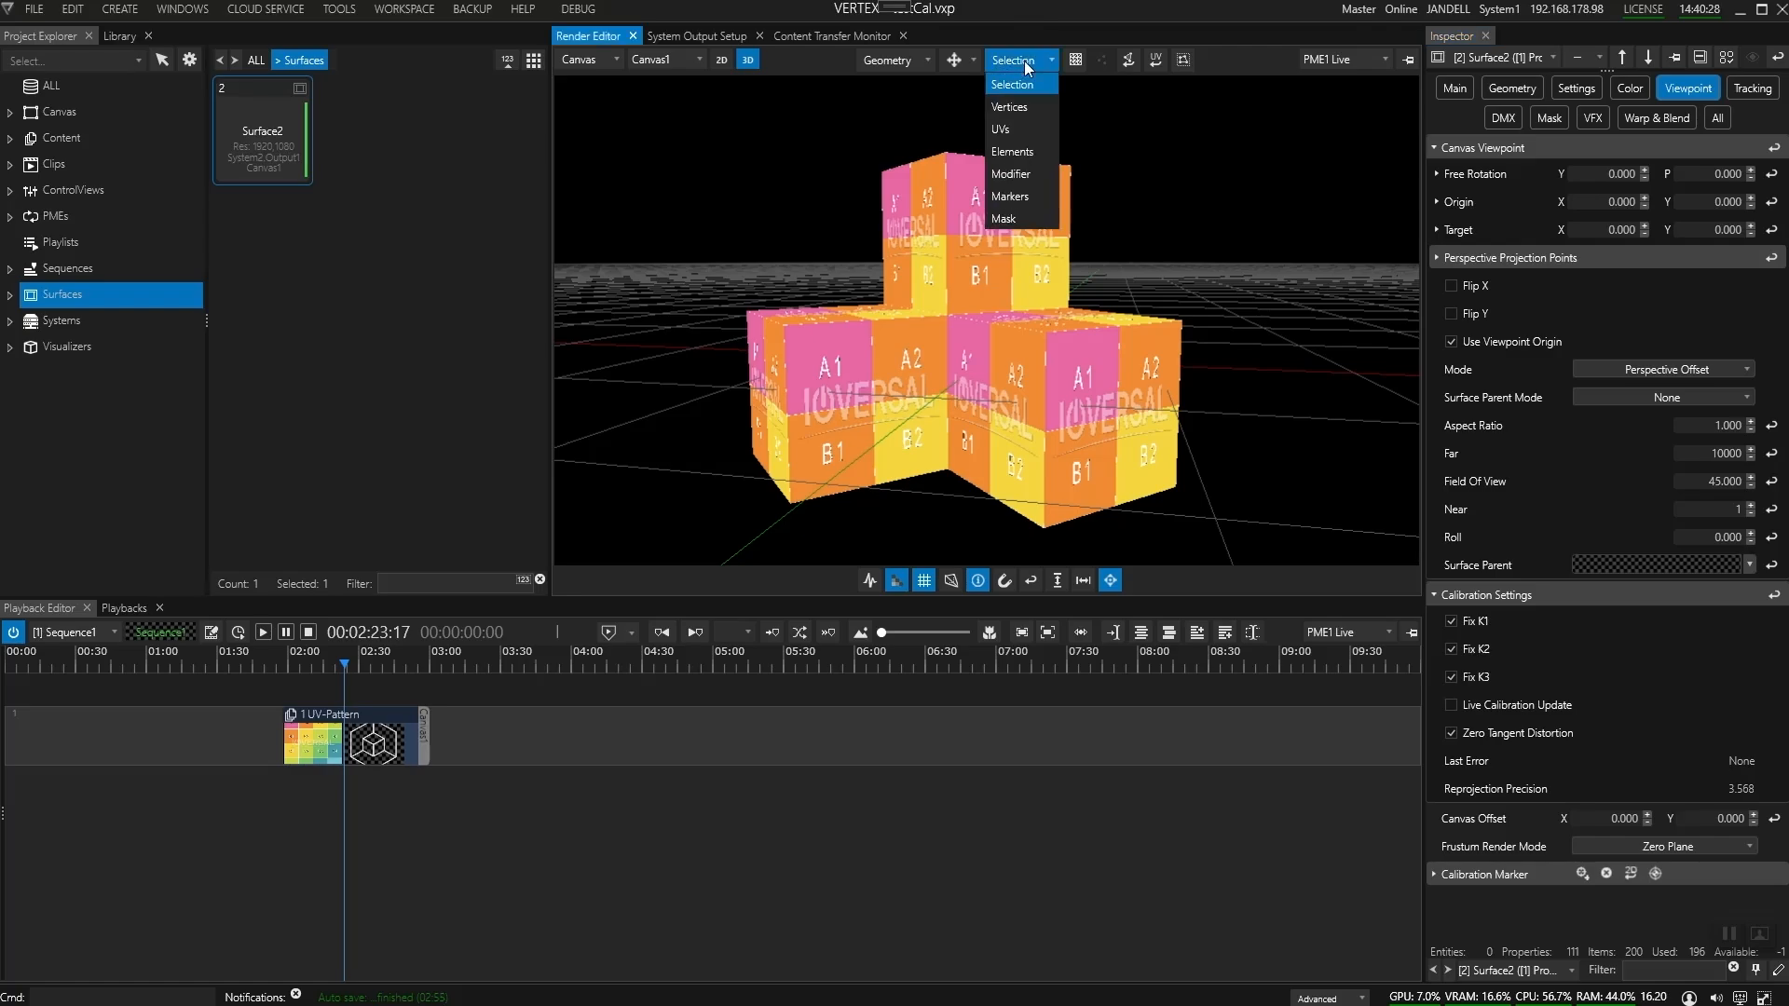
pyautogui.click(1013, 199)
pyautogui.click(985, 361)
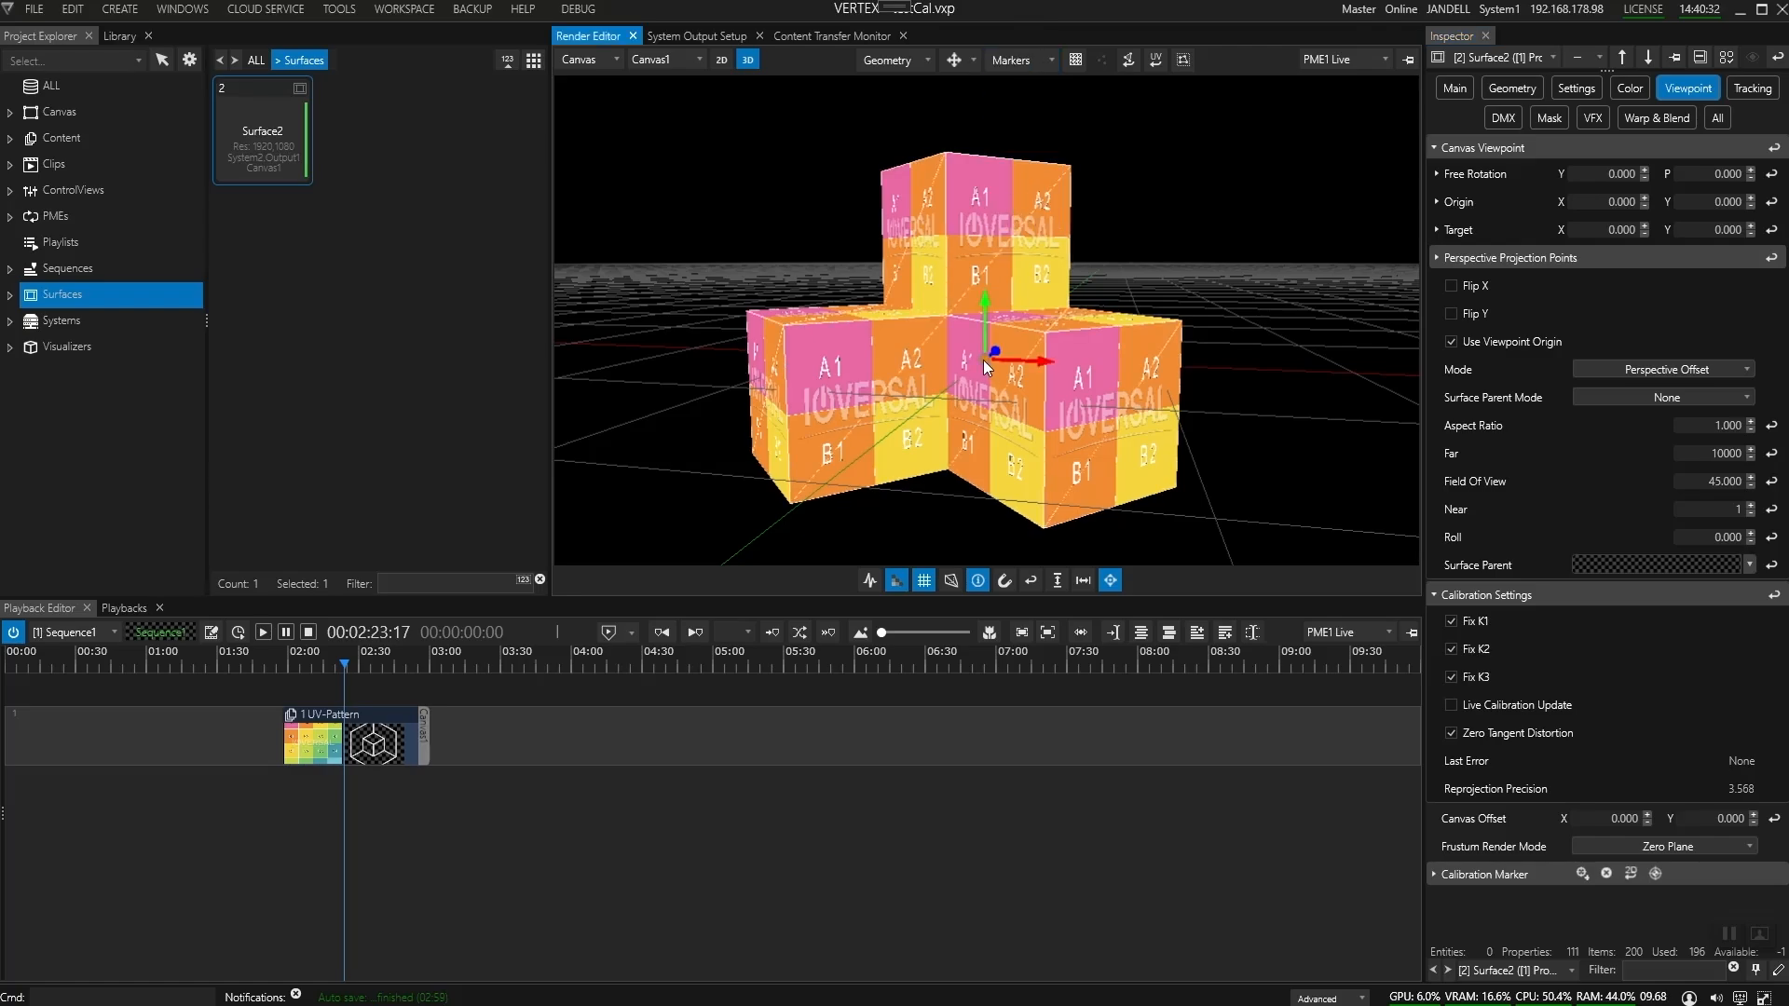
pyautogui.keyDown('alt'); pyautogui.moveTo(911, 259); pyautogui.dragTo(973, 438); pyautogui.keyUp('alt')
pyautogui.keyDown('alt'); pyautogui.moveTo(968, 293); pyautogui.dragTo(1065, 365); pyautogui.keyUp('alt')
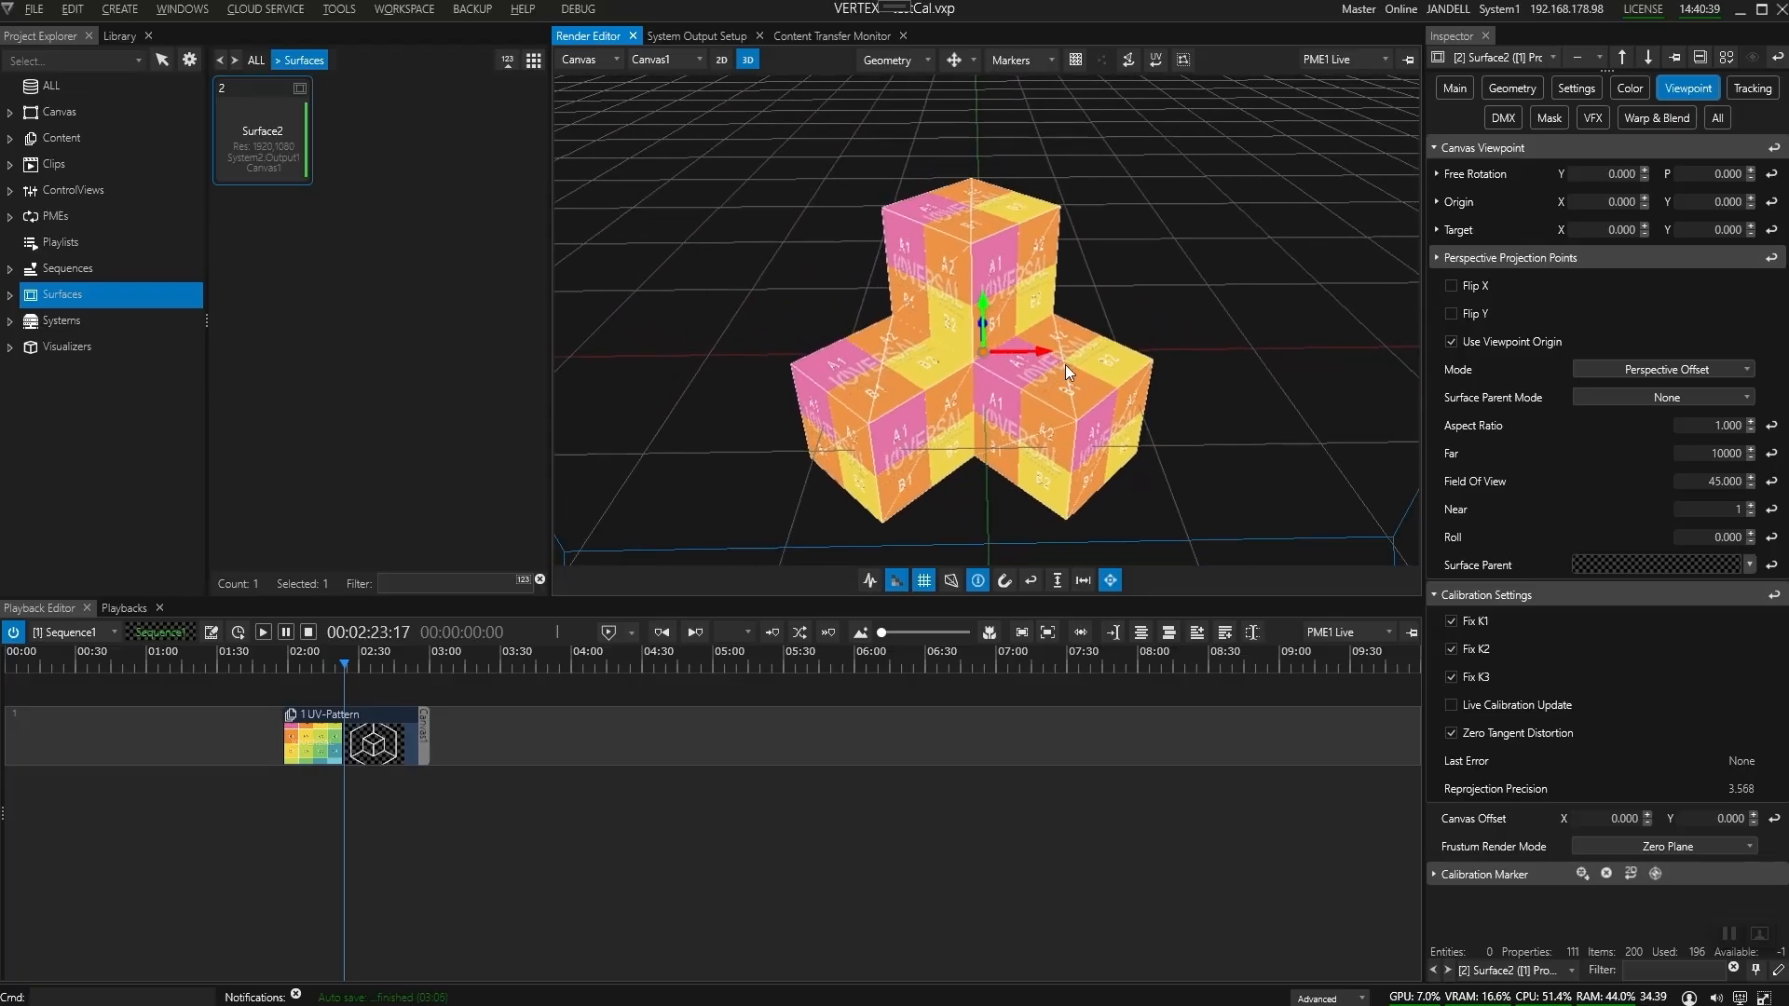
pyautogui.keyDown('ctrl'); pyautogui.click(890, 204); pyautogui.keyUp('ctrl')
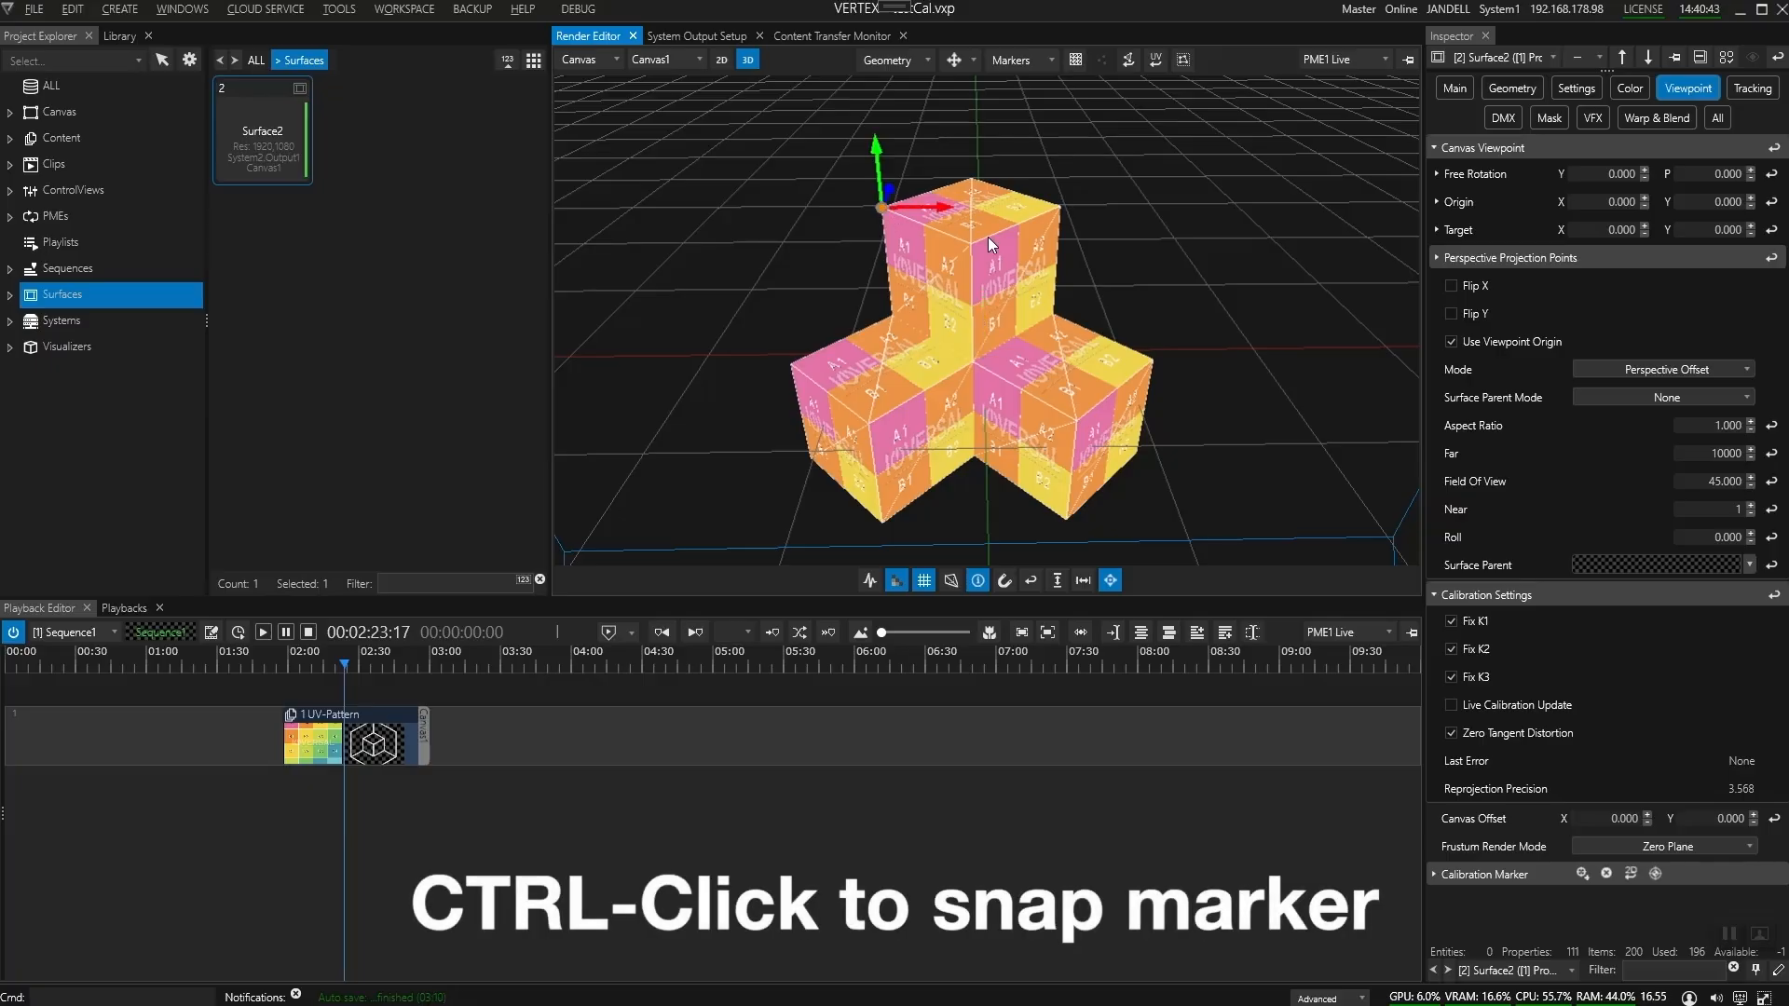
# Add two more calibration markers and snap them to the top cube's rear and right upper corners.
pyautogui.click(1582, 873)
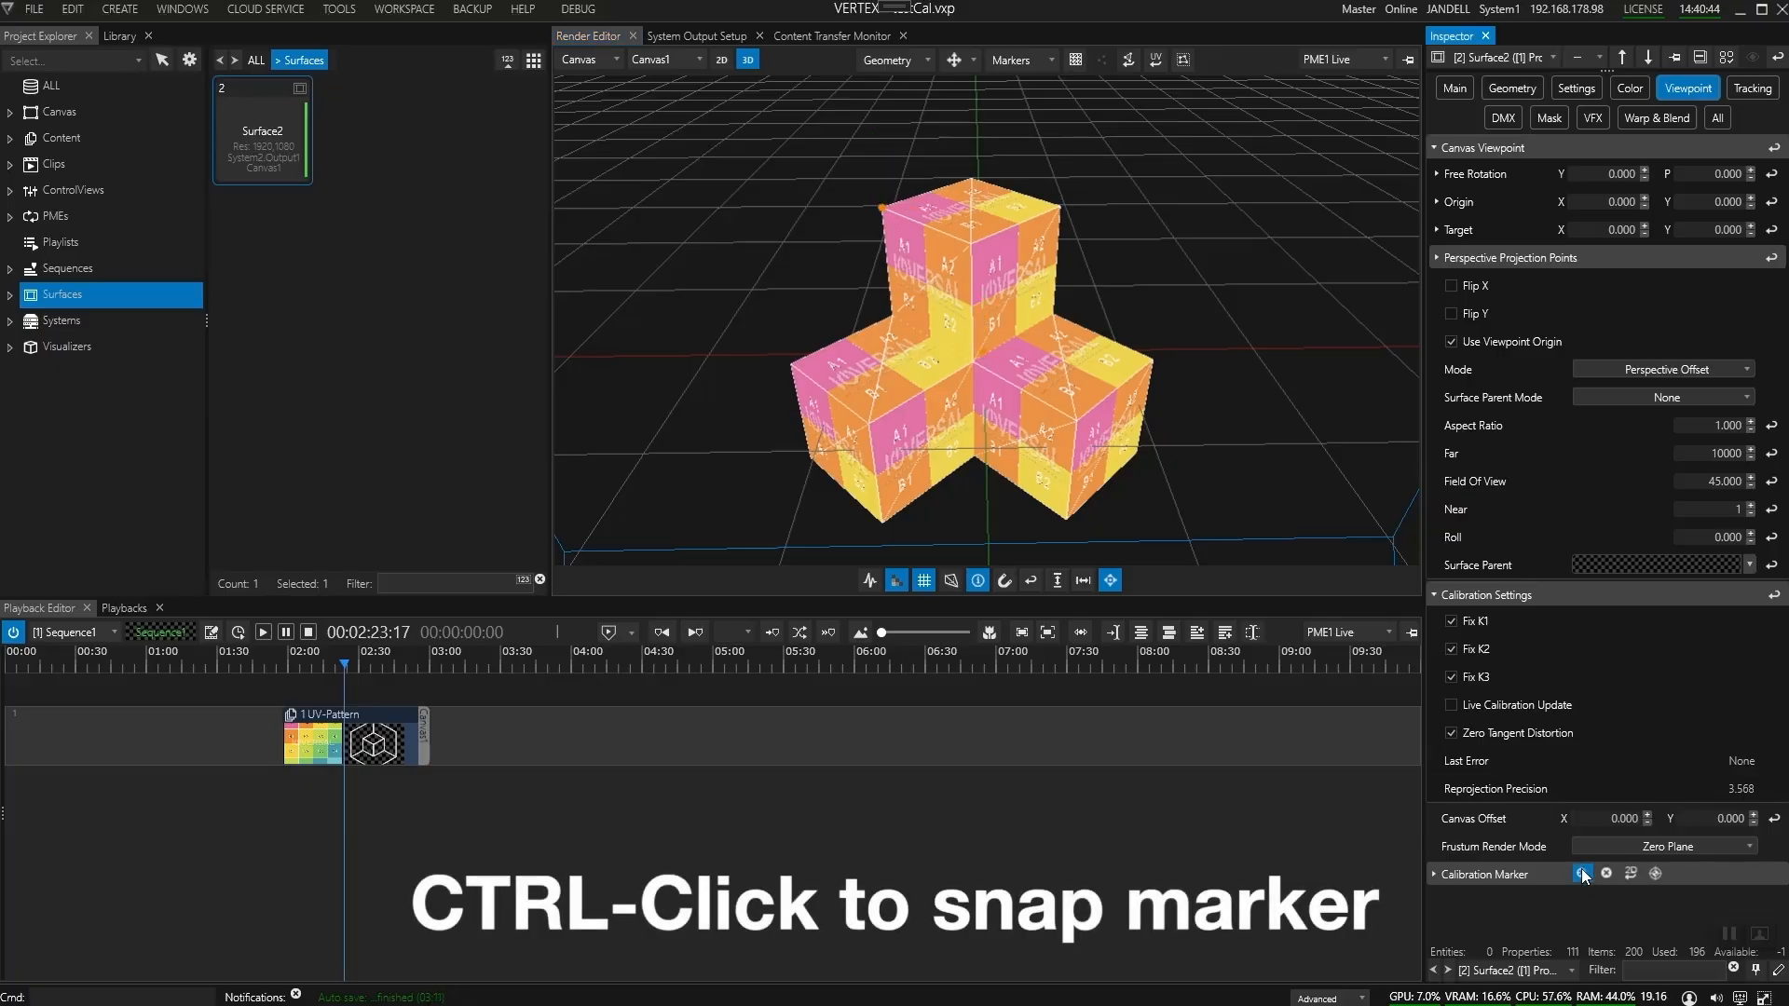
pyautogui.click(985, 361)
pyautogui.keyDown('ctrl'); pyautogui.click(969, 180); pyautogui.keyUp('ctrl')
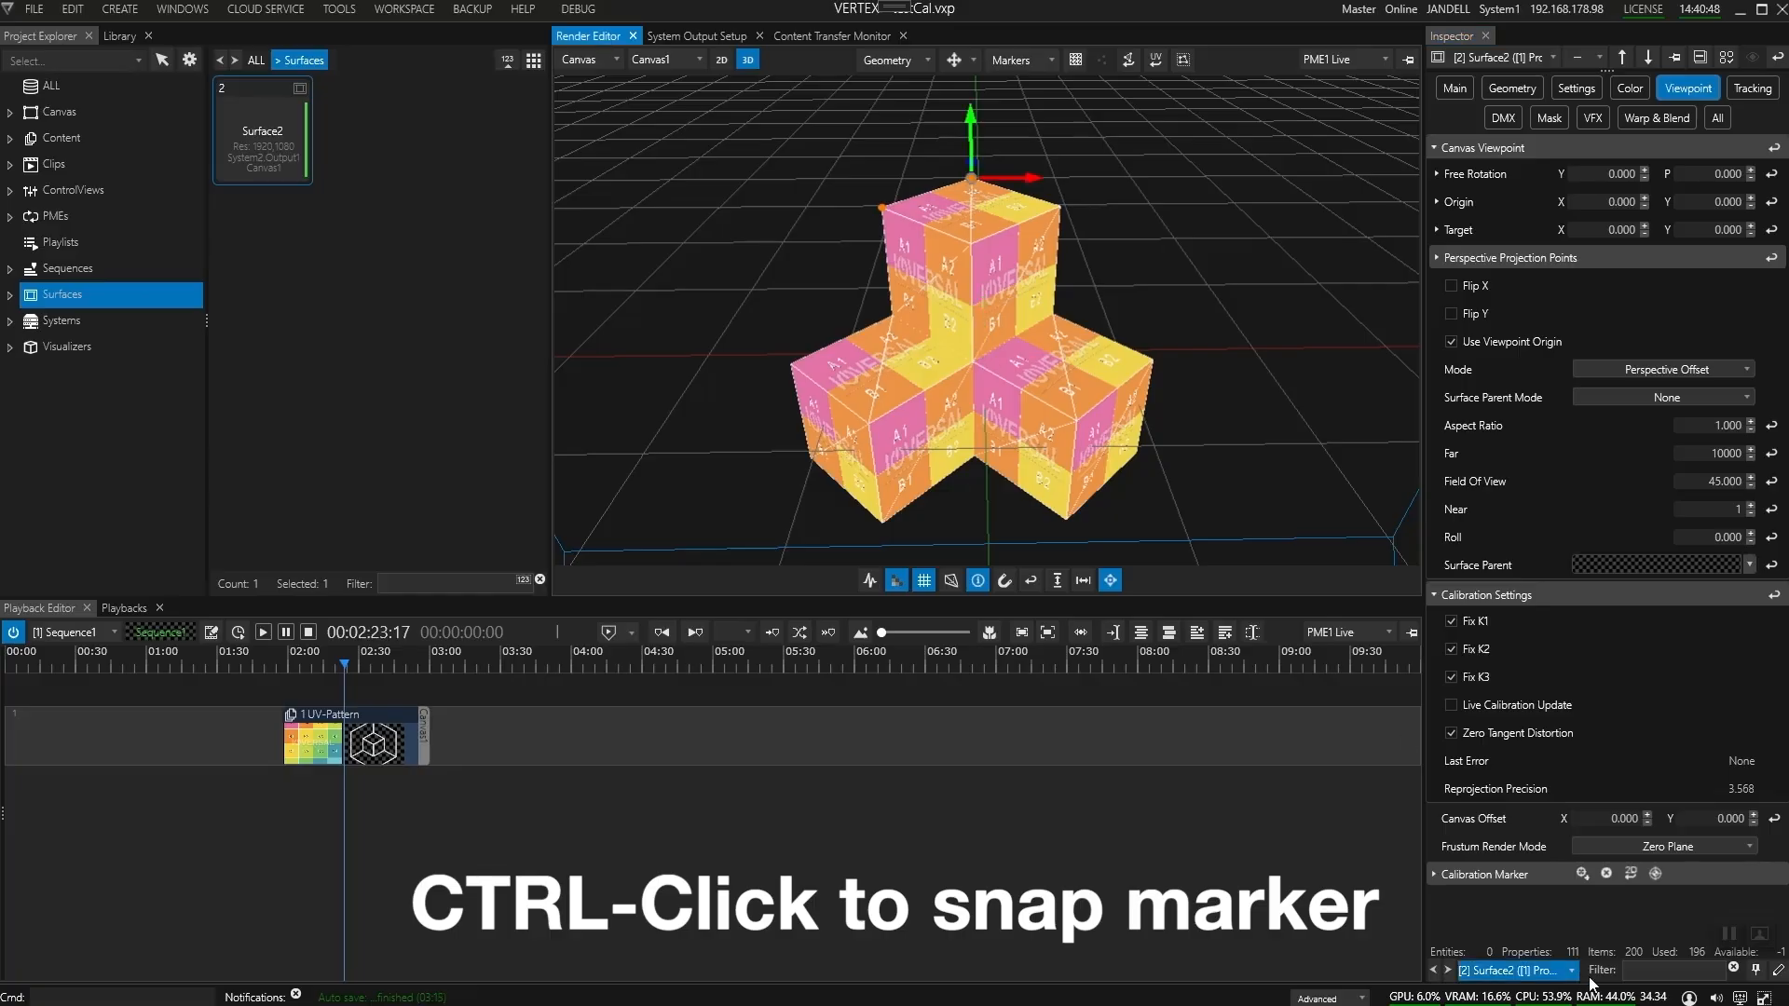
pyautogui.click(1582, 873)
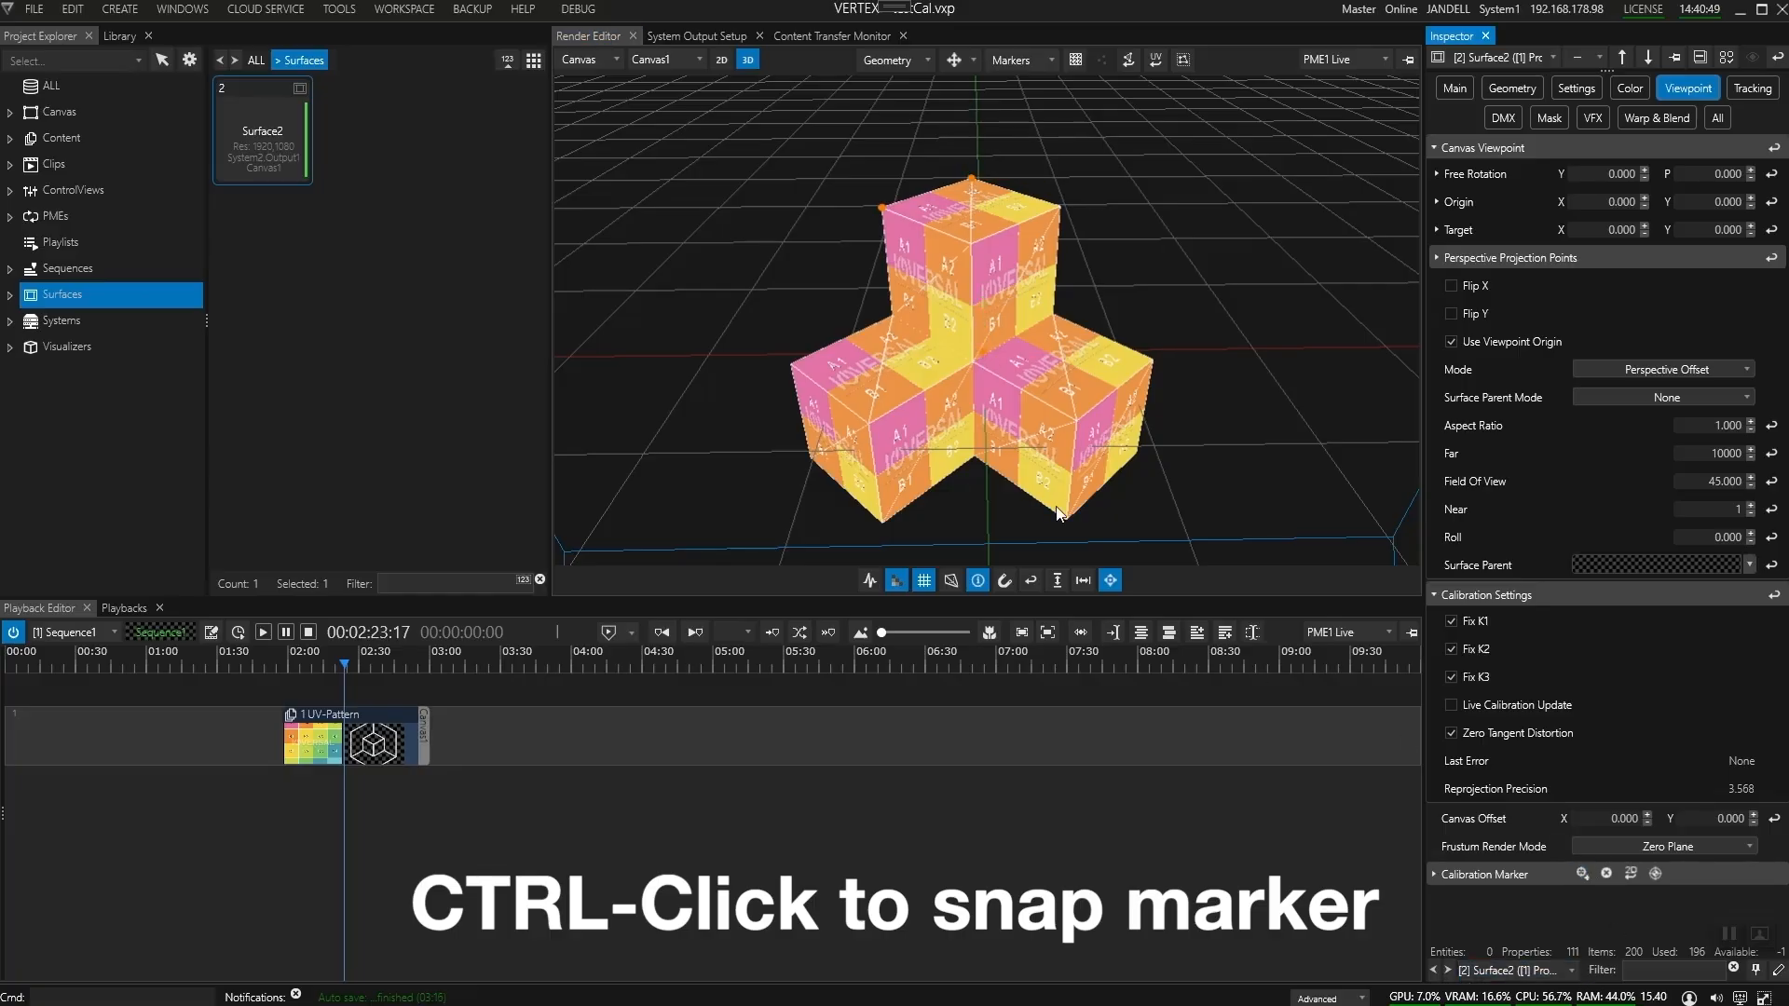
pyautogui.click(985, 331)
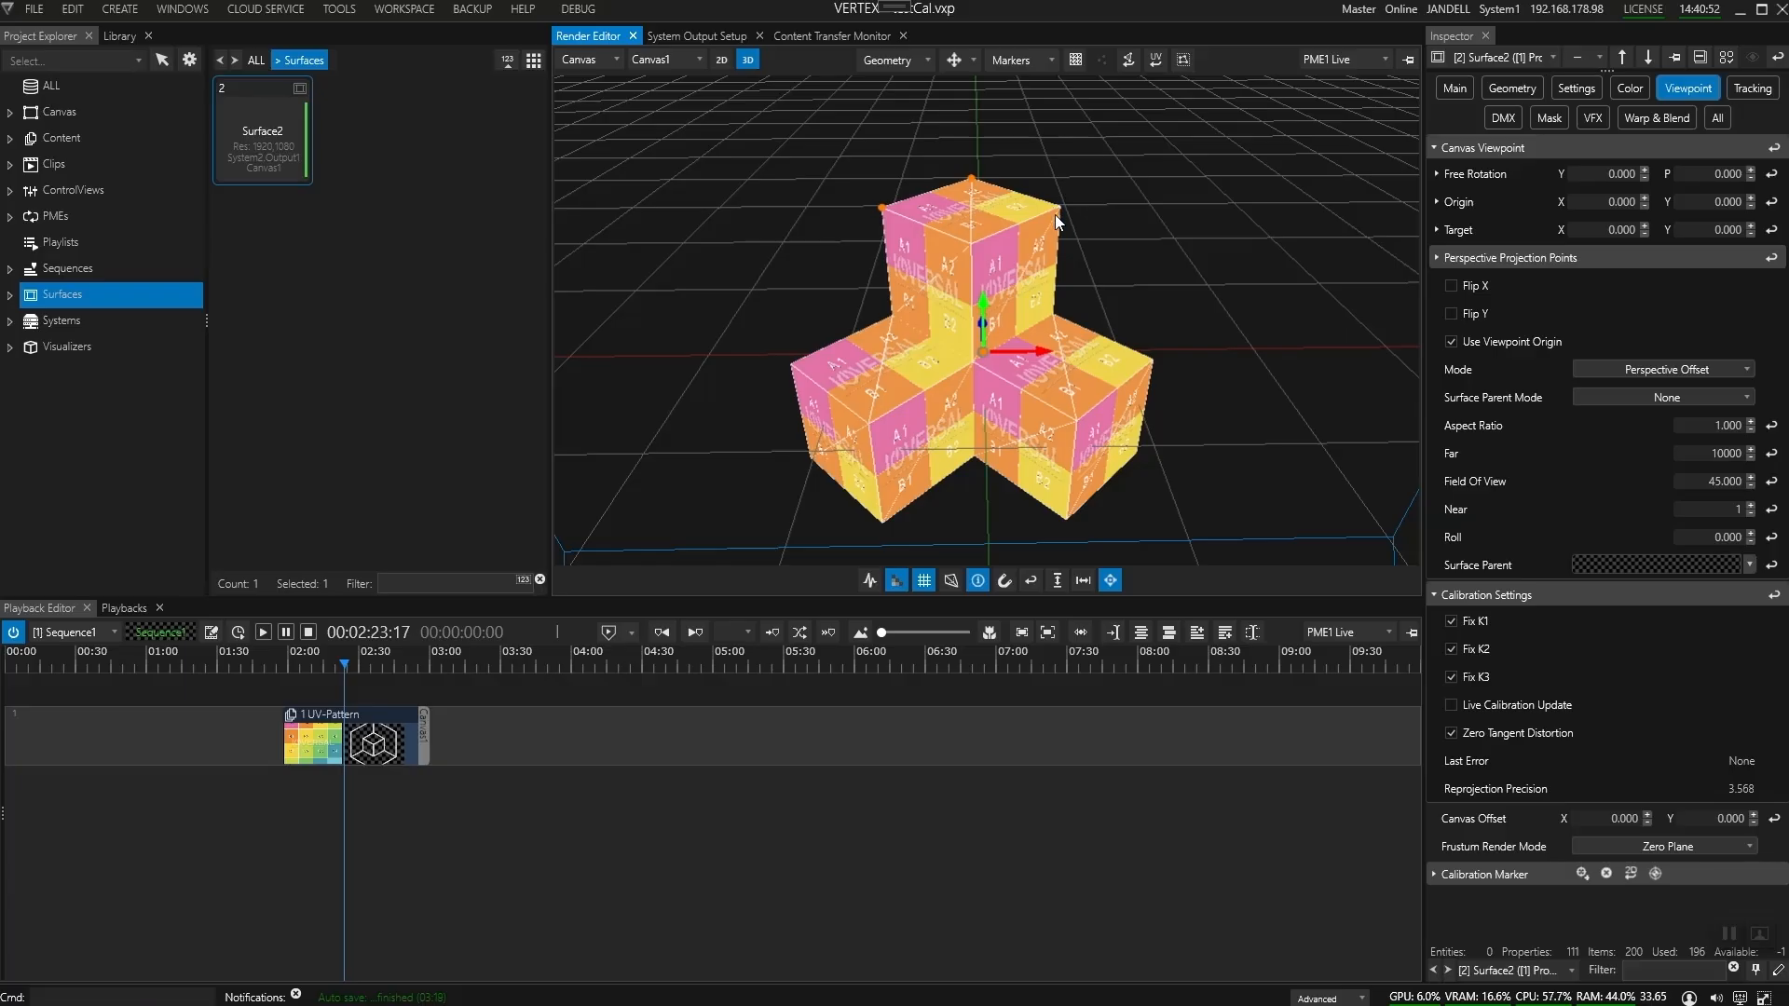
pyautogui.keyDown('ctrl'); pyautogui.click(1053, 207); pyautogui.keyUp('ctrl')
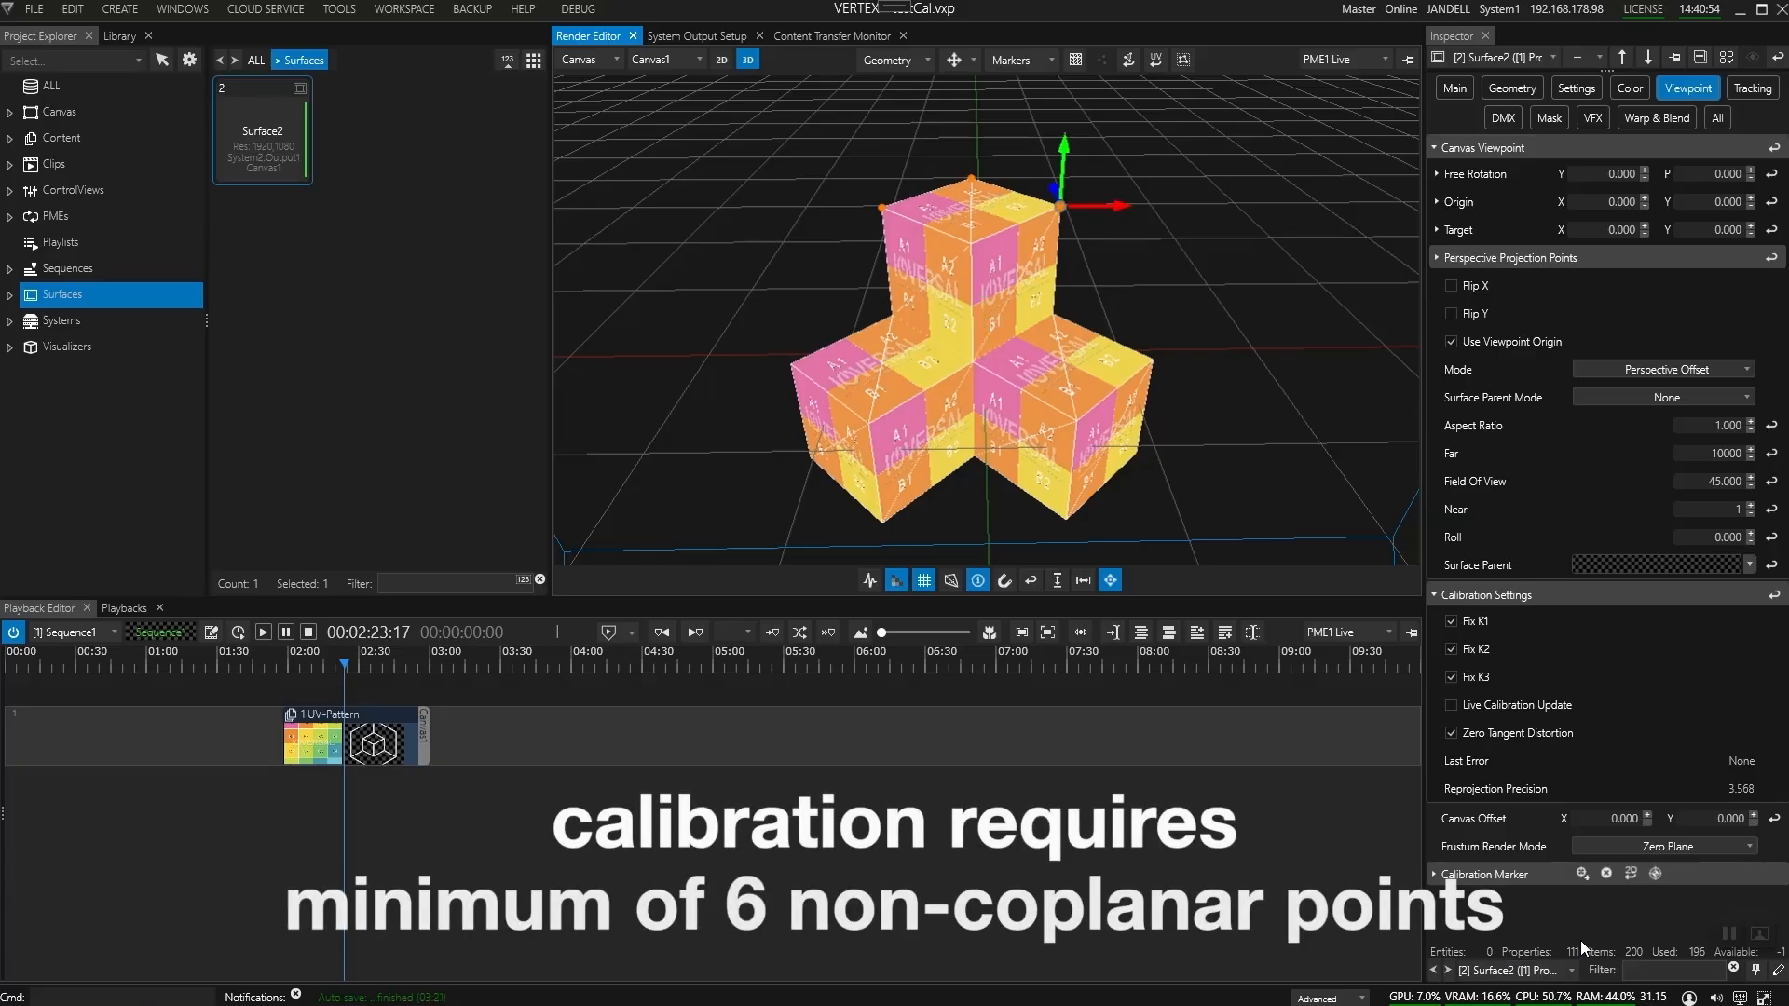
# Add another calibration marker and snap a marker to the outer upper corner of the lower right cube.
pyautogui.click(1584, 873)
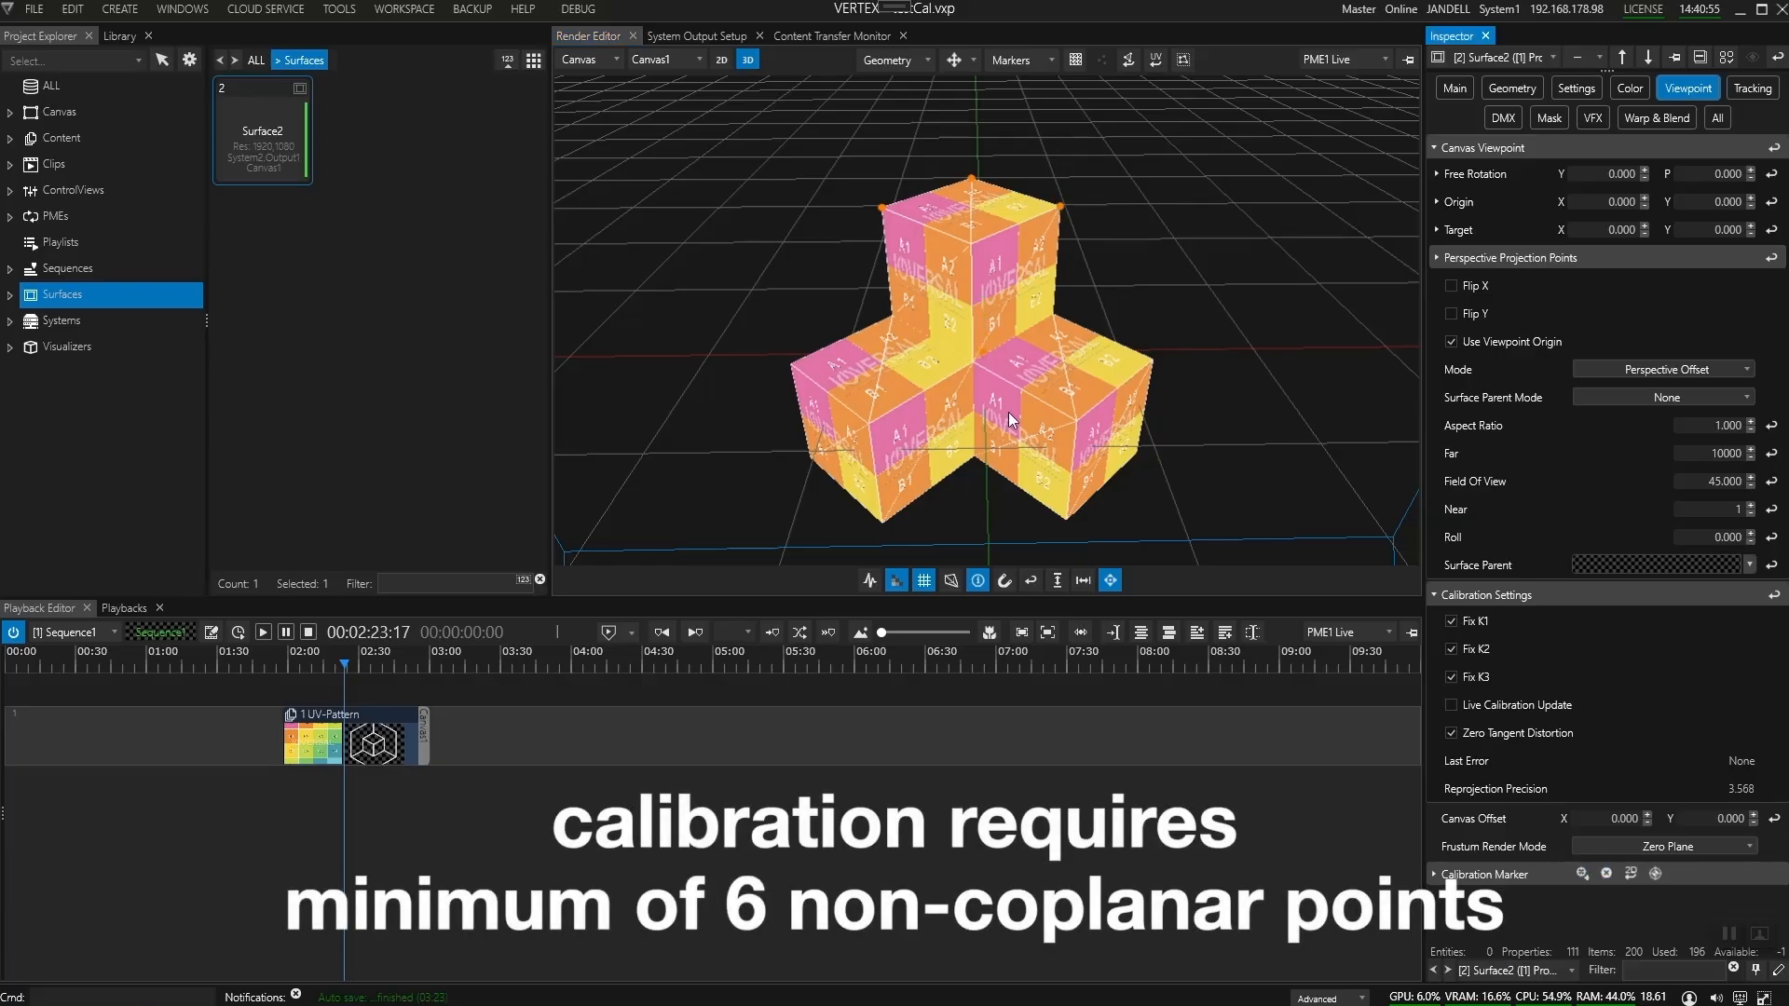
pyautogui.click(982, 354)
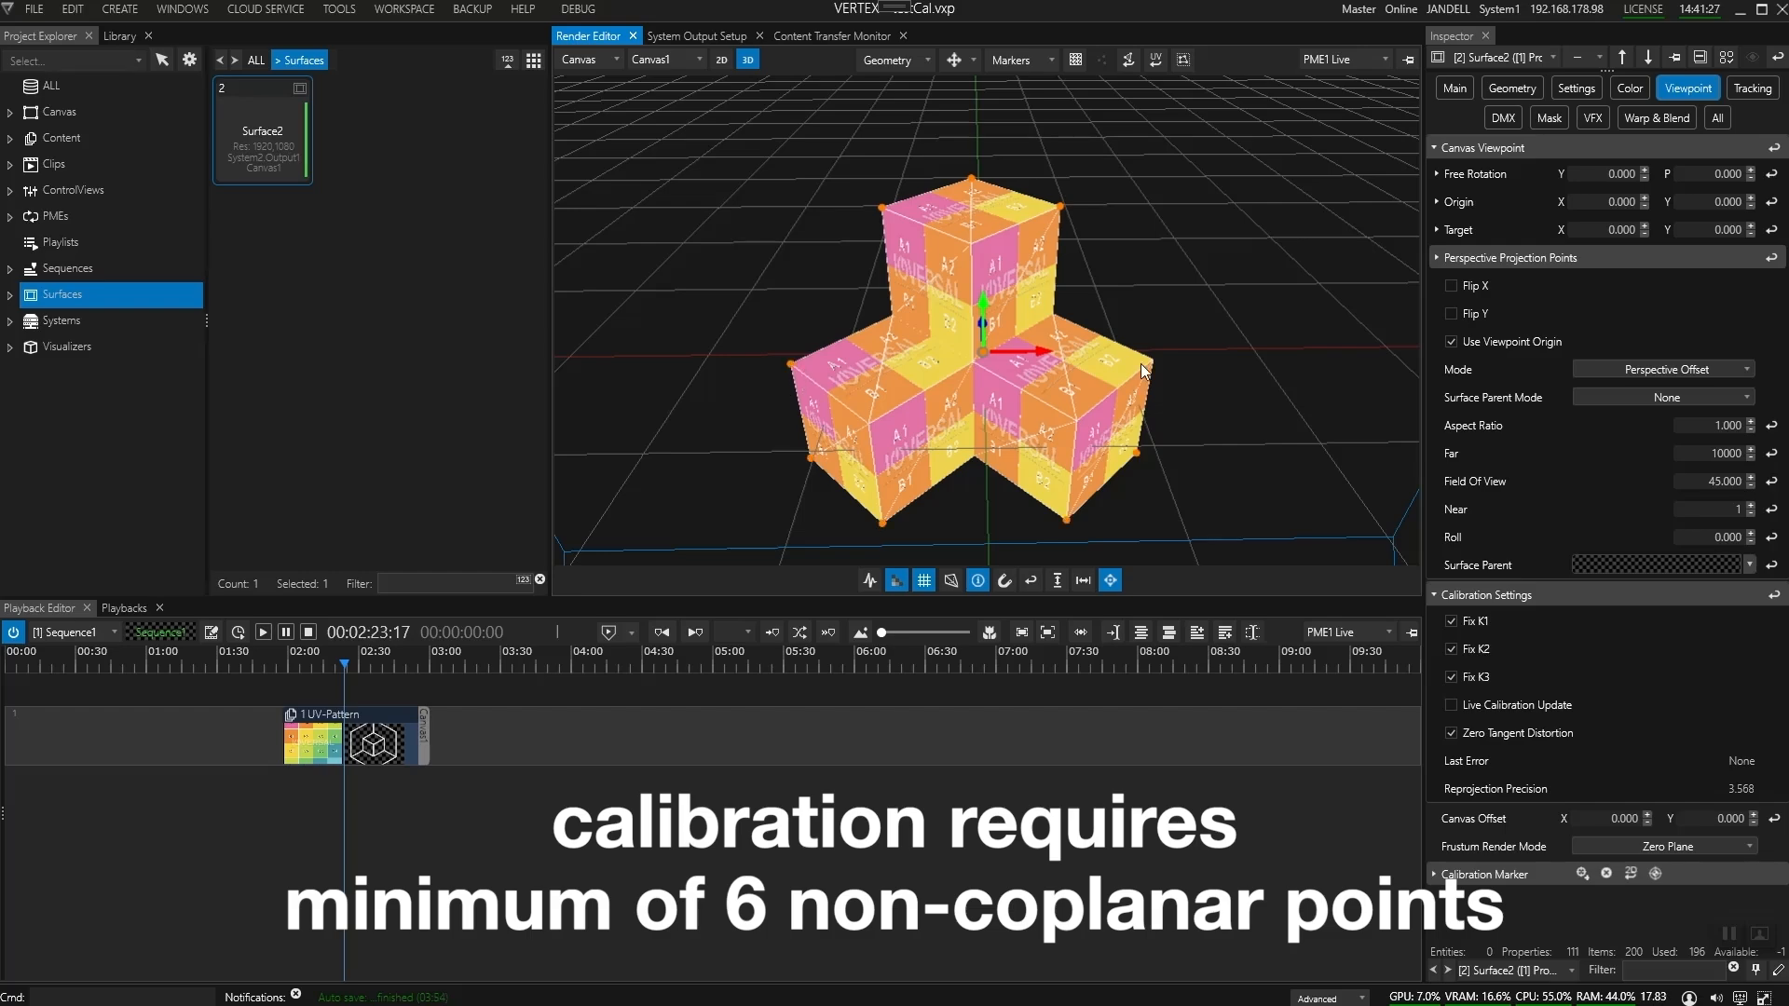
pyautogui.keyDown('ctrl'); pyautogui.click(1140, 361); pyautogui.keyUp('ctrl')
pyautogui.scroll(-3, 1057, 322)
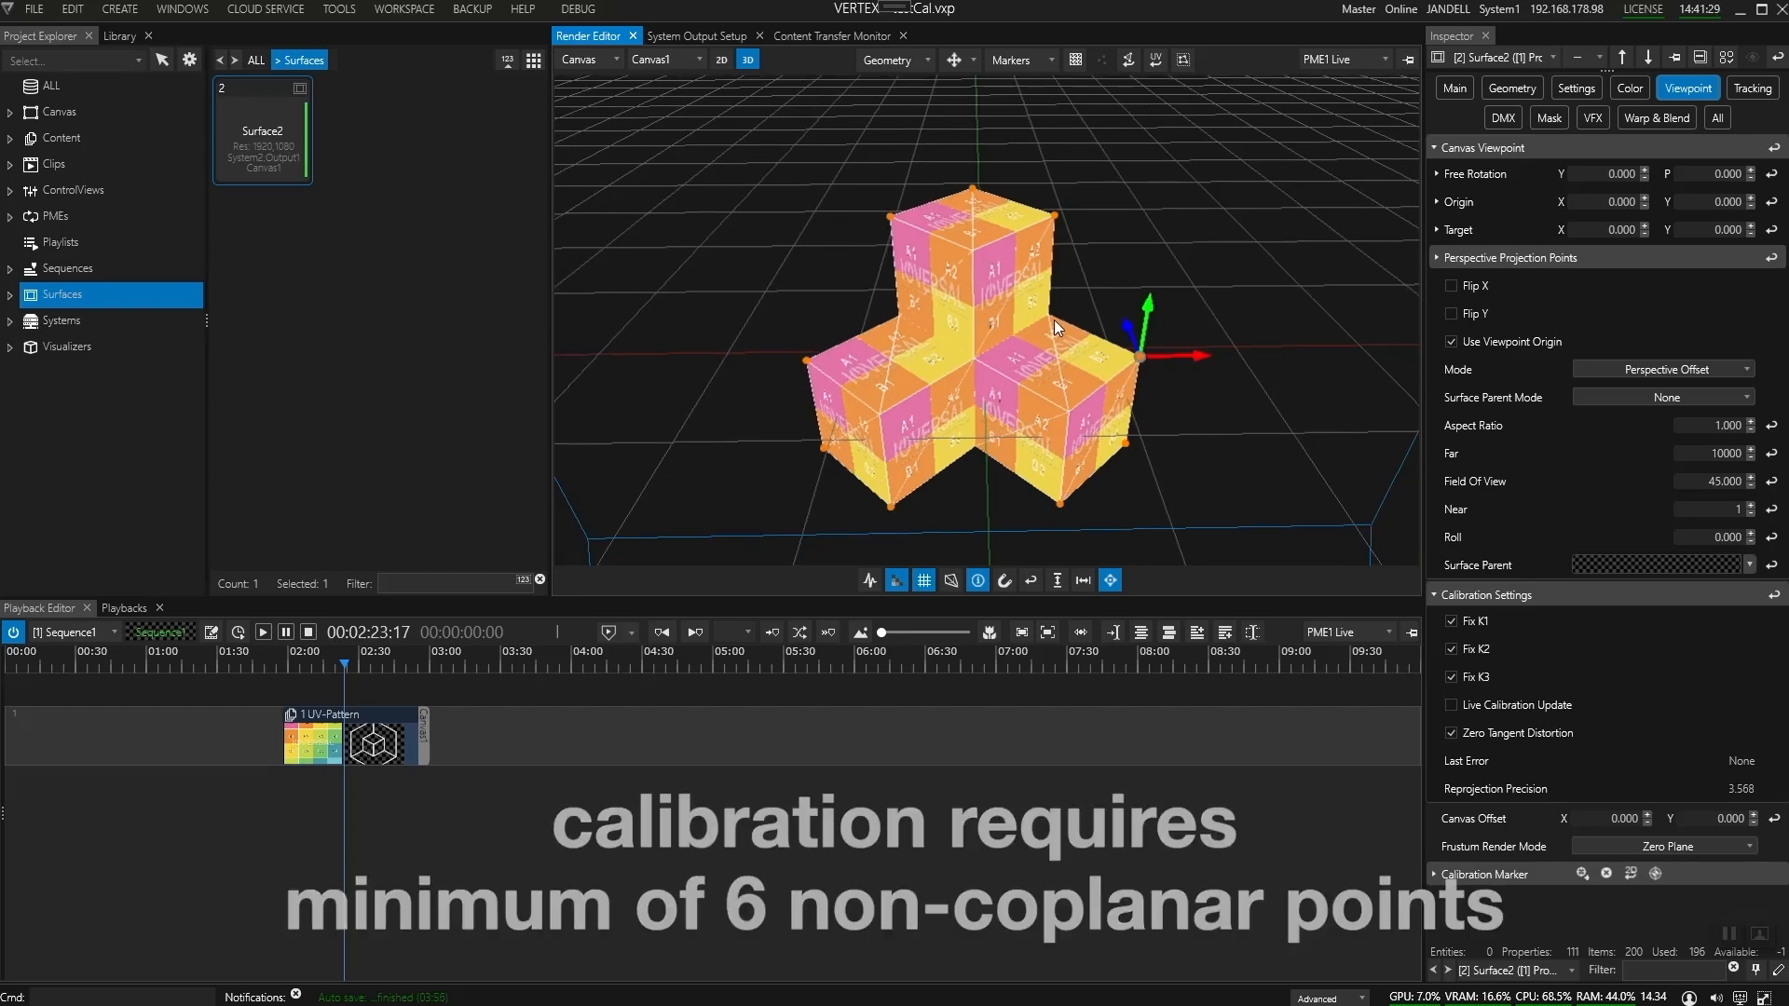
# Switch the Render Editor from the canvas to the system view and display Output1 of System2.
pyautogui.click(597, 60)
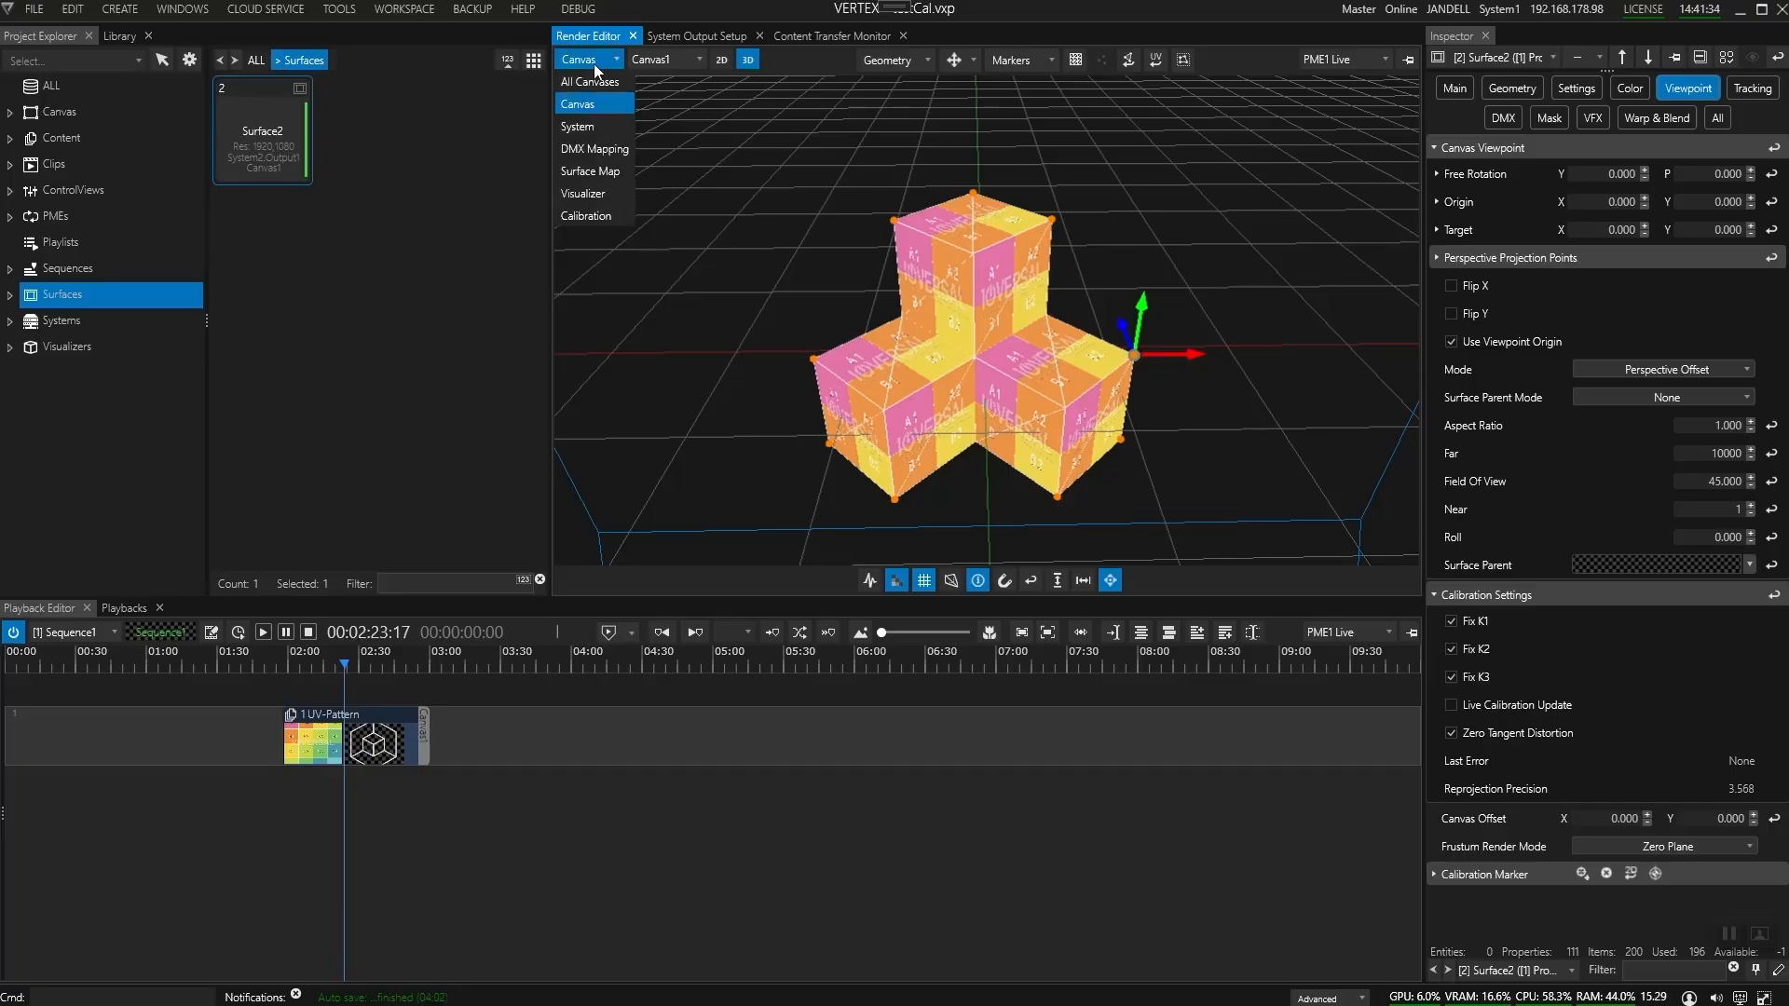
pyautogui.click(579, 130)
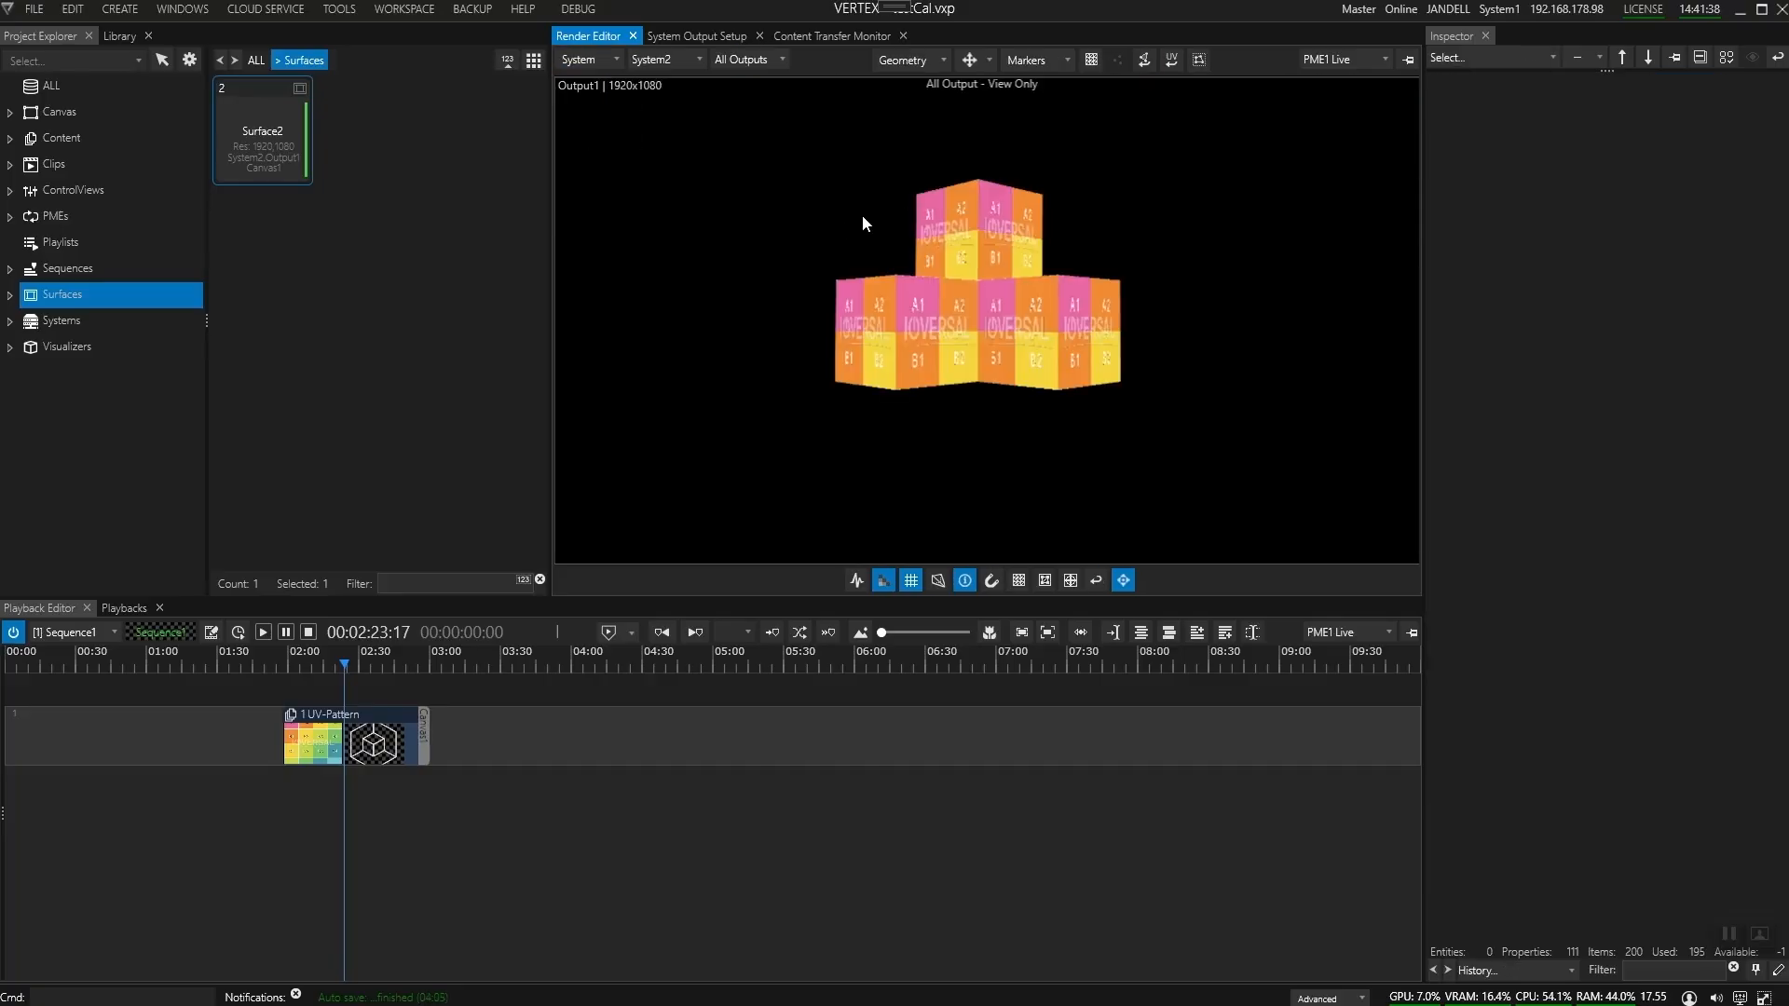
pyautogui.click(747, 60)
pyautogui.click(743, 105)
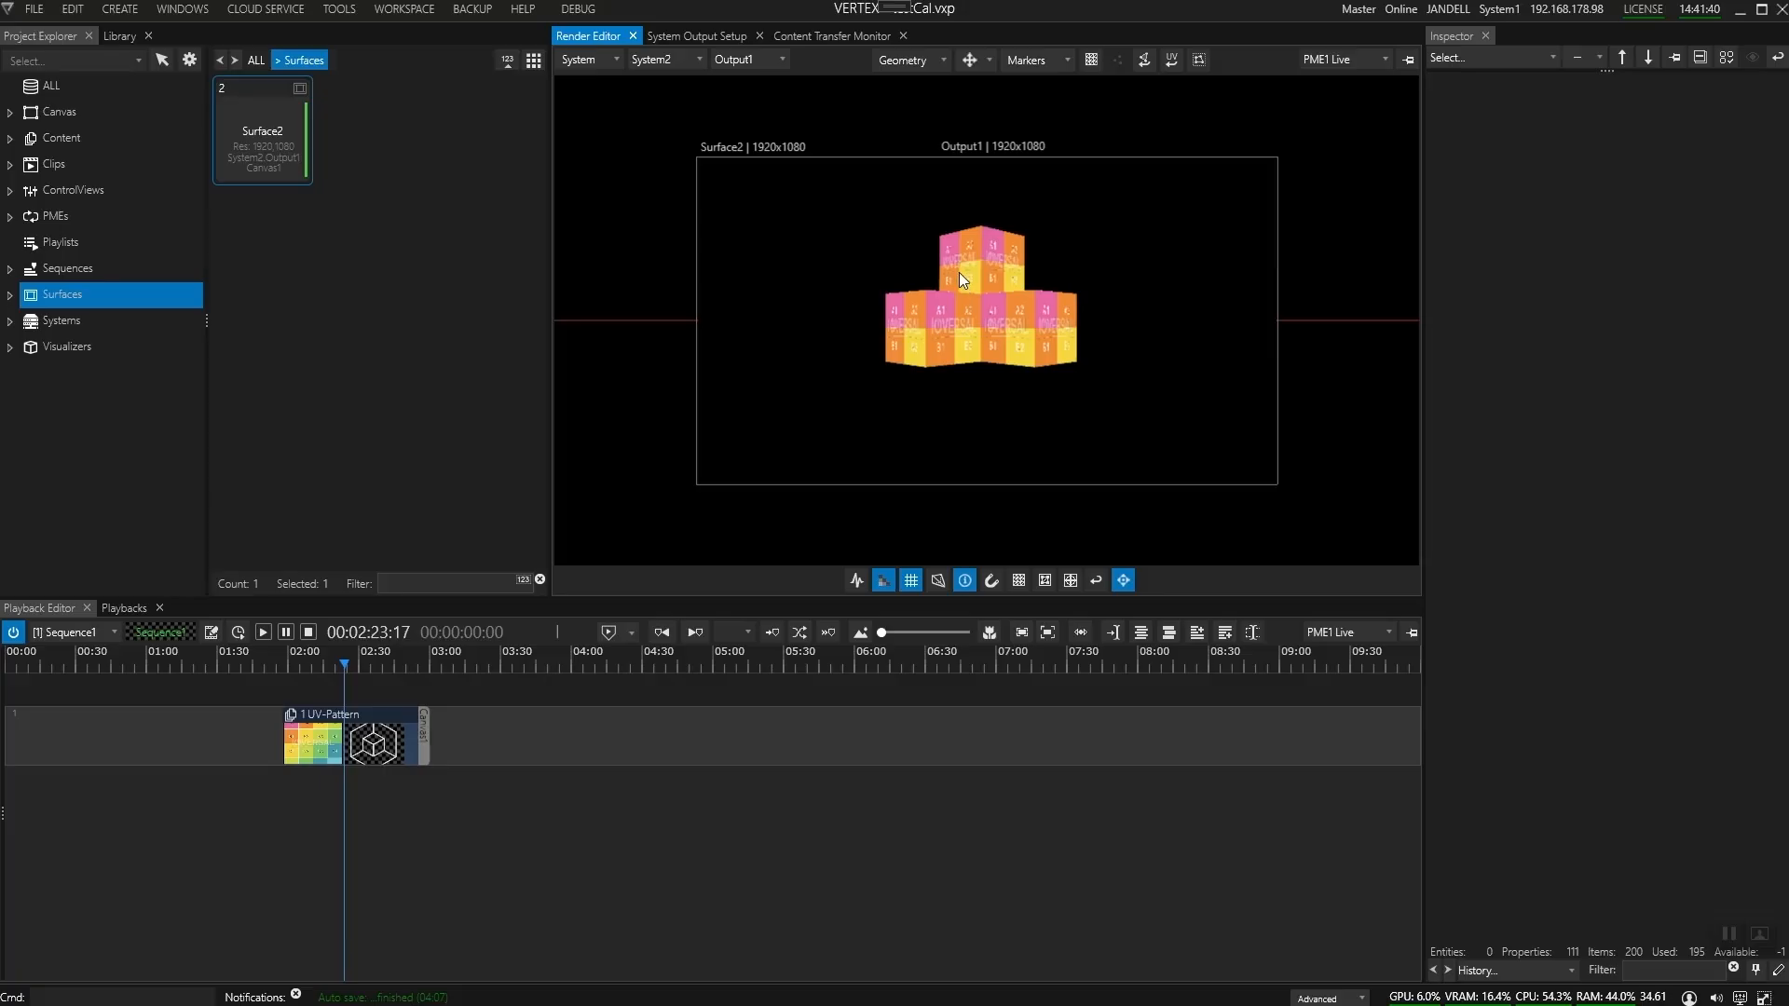
pyautogui.scroll(2, 930, 315)
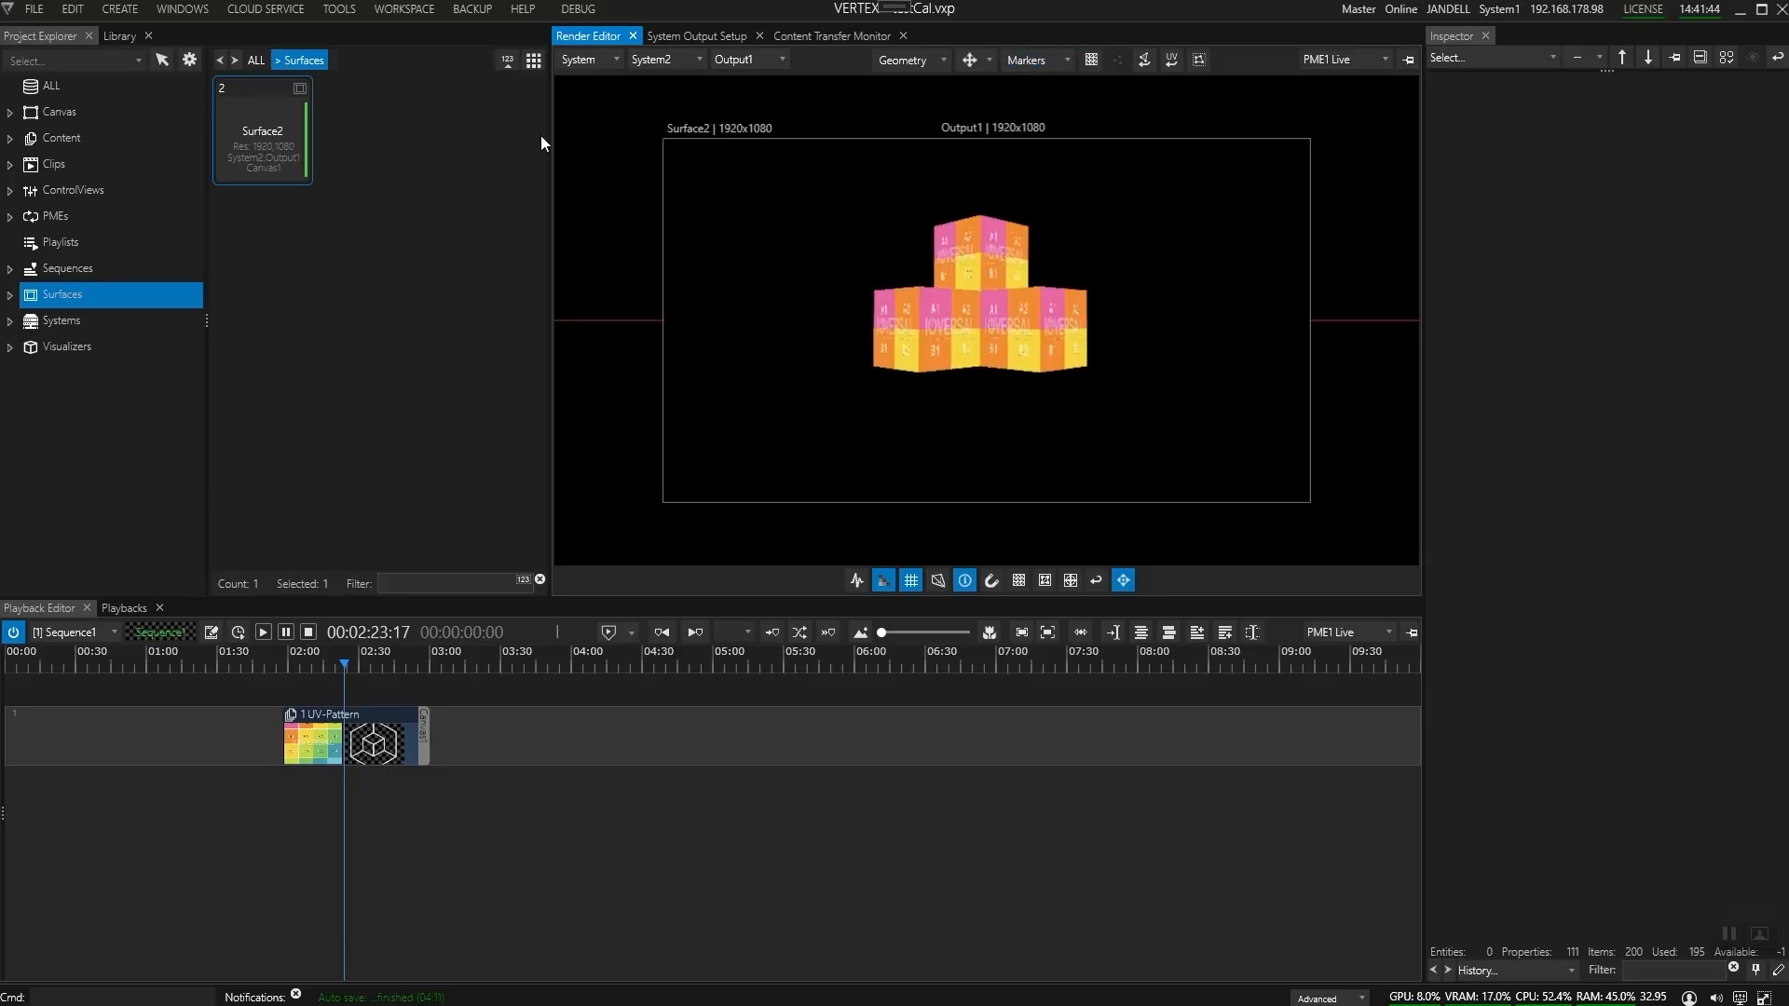
# Select Surface2 to show its markers in the output and place calibration crosshairs at the markers' current positions.
pyautogui.click(272, 149)
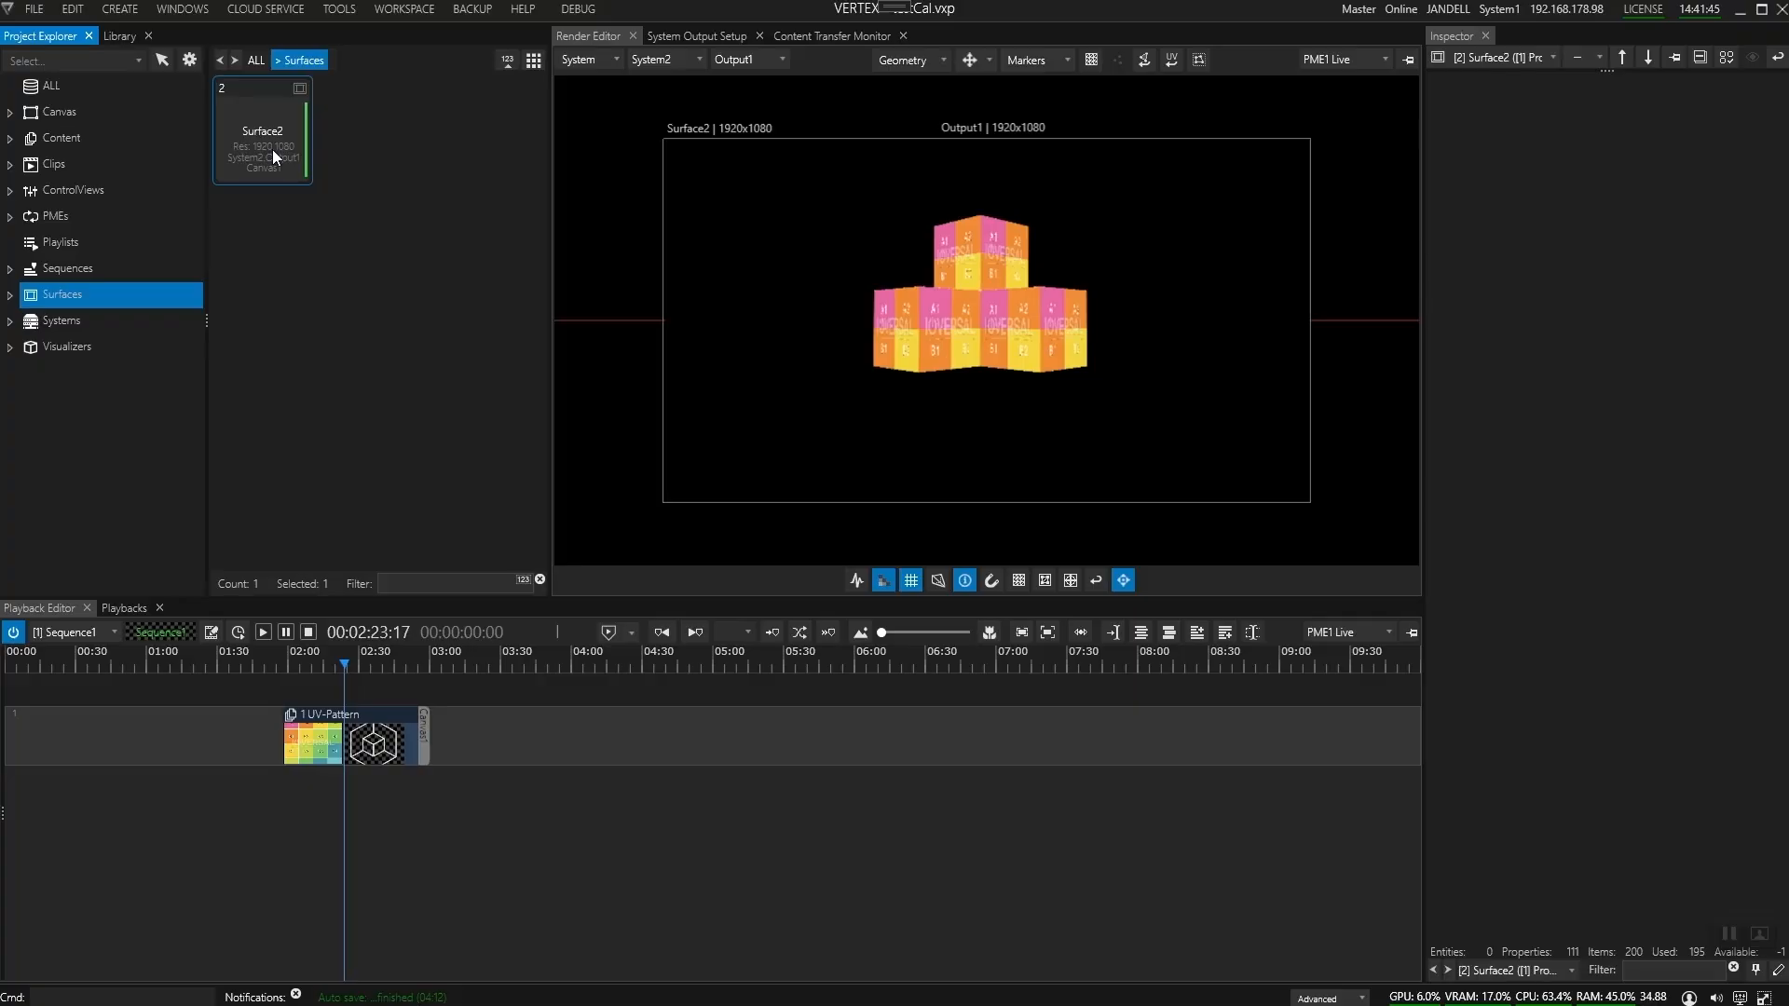
pyautogui.click(903, 253)
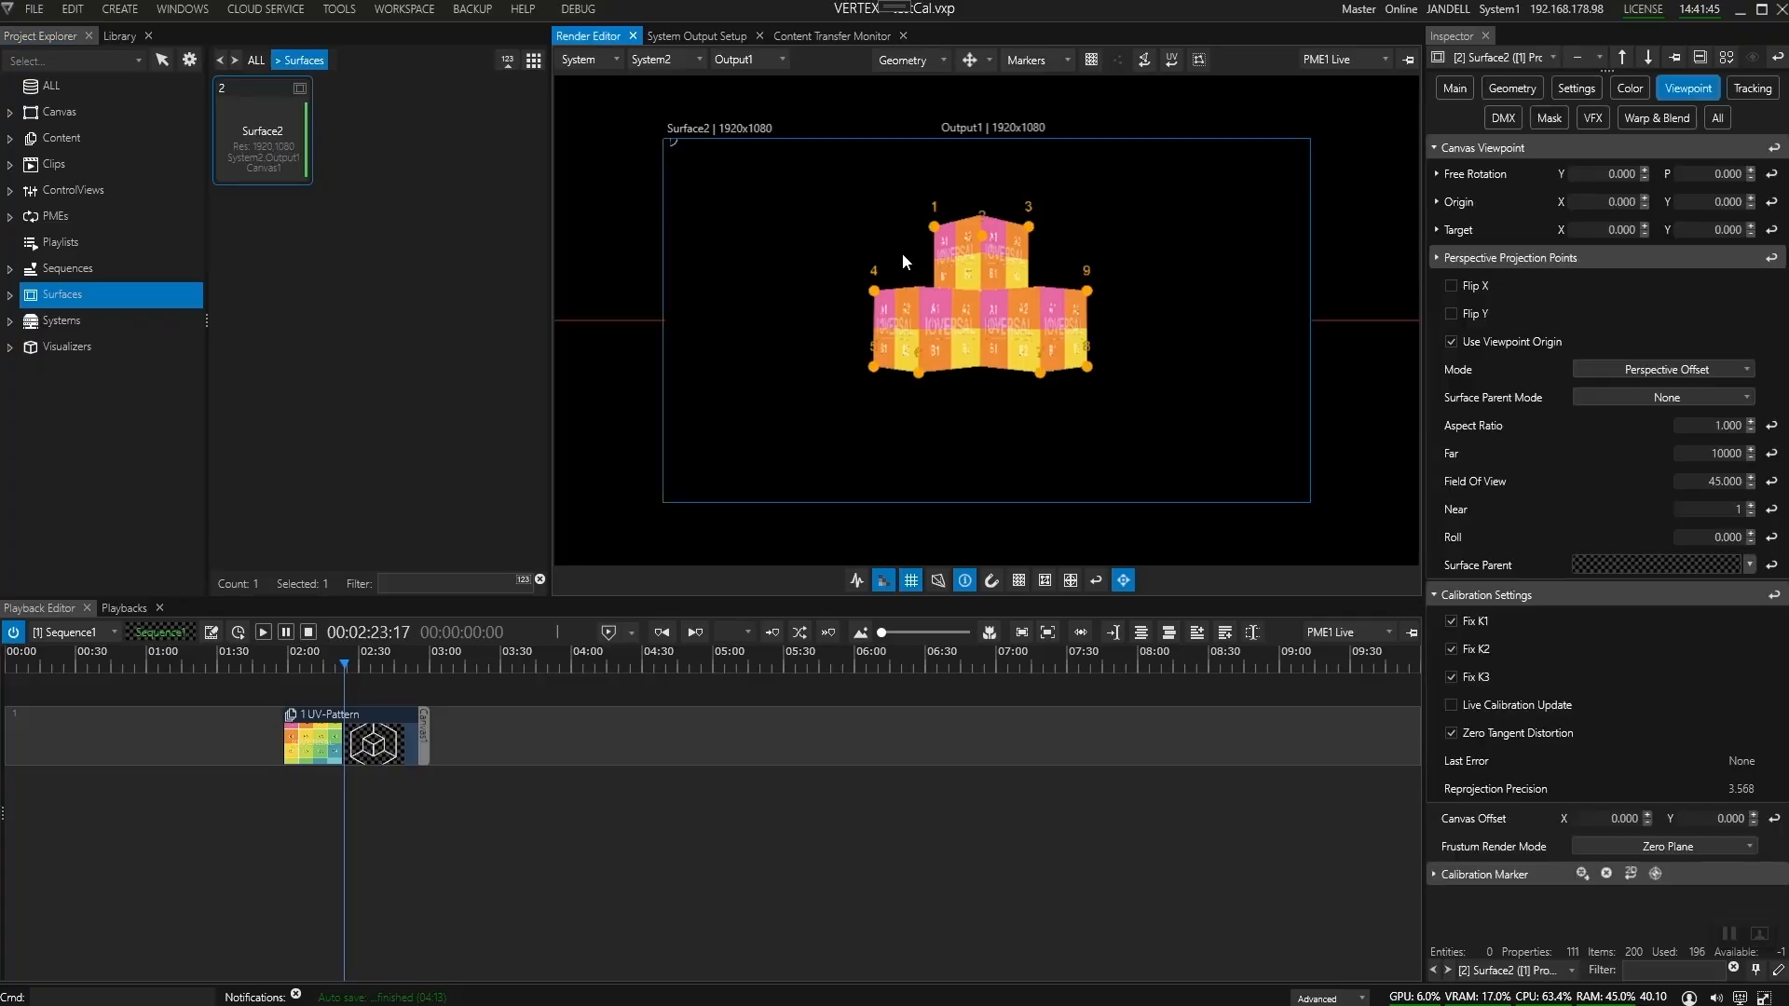
pyautogui.scroll(3, 935, 272)
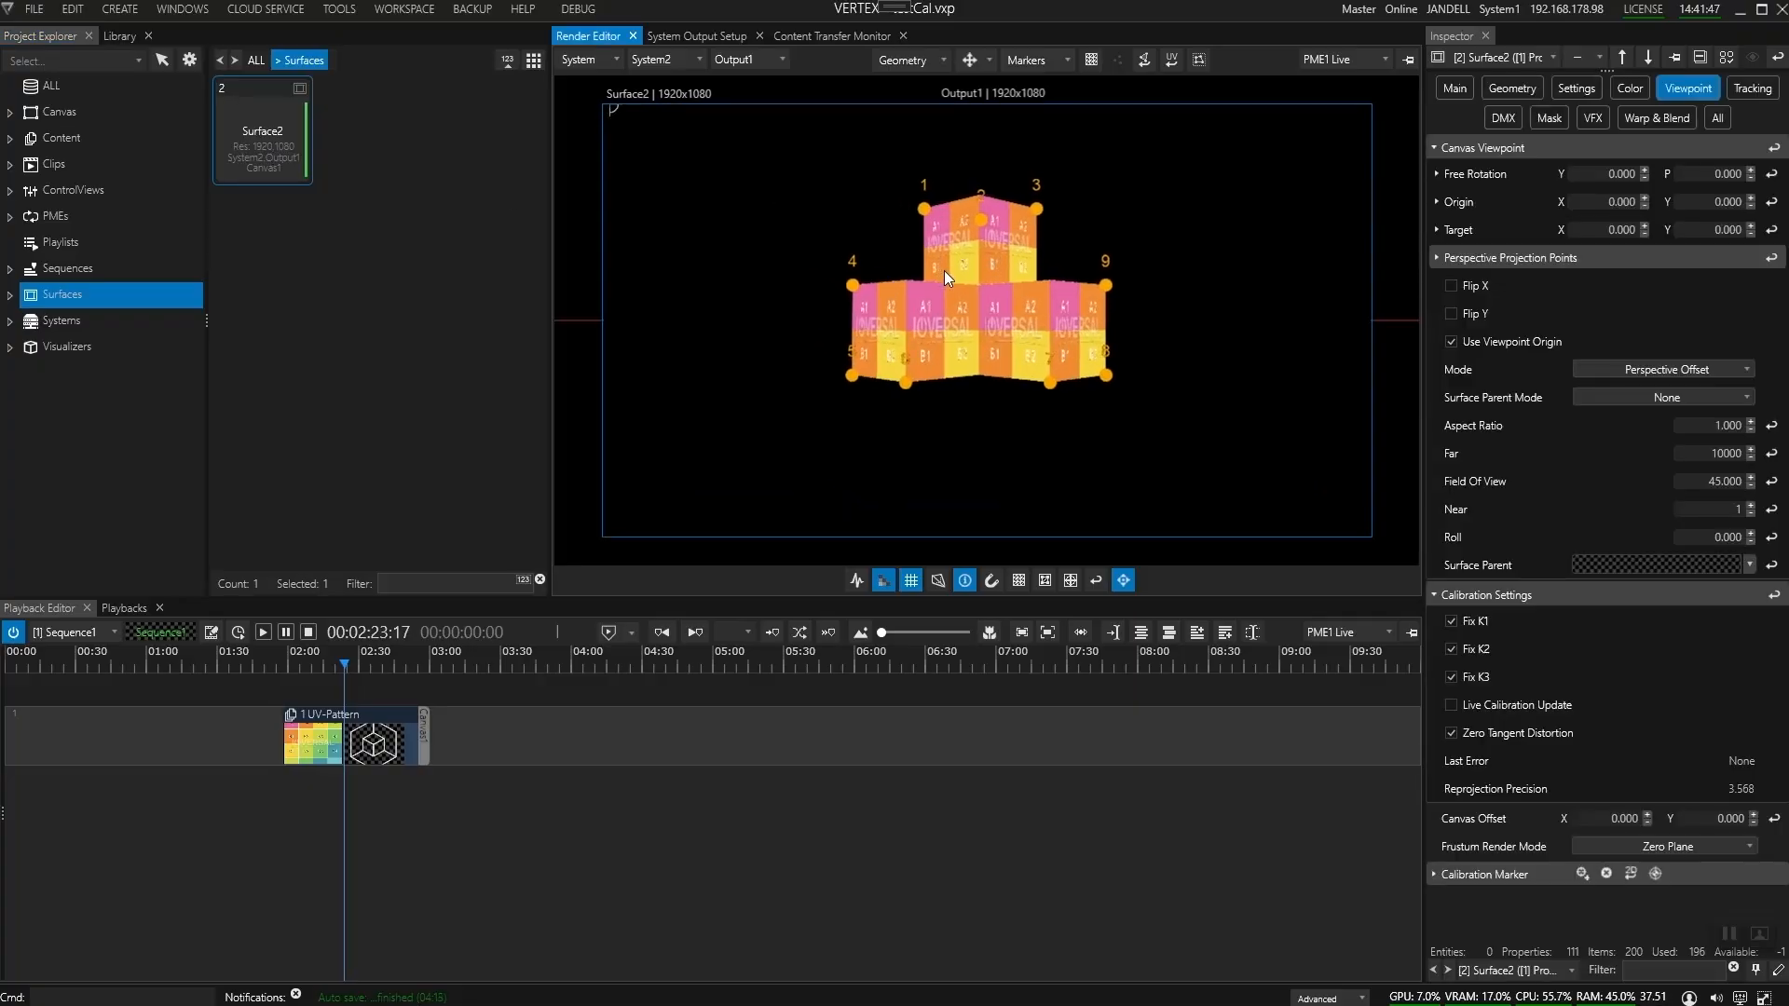
pyautogui.scroll(-1, 935, 270)
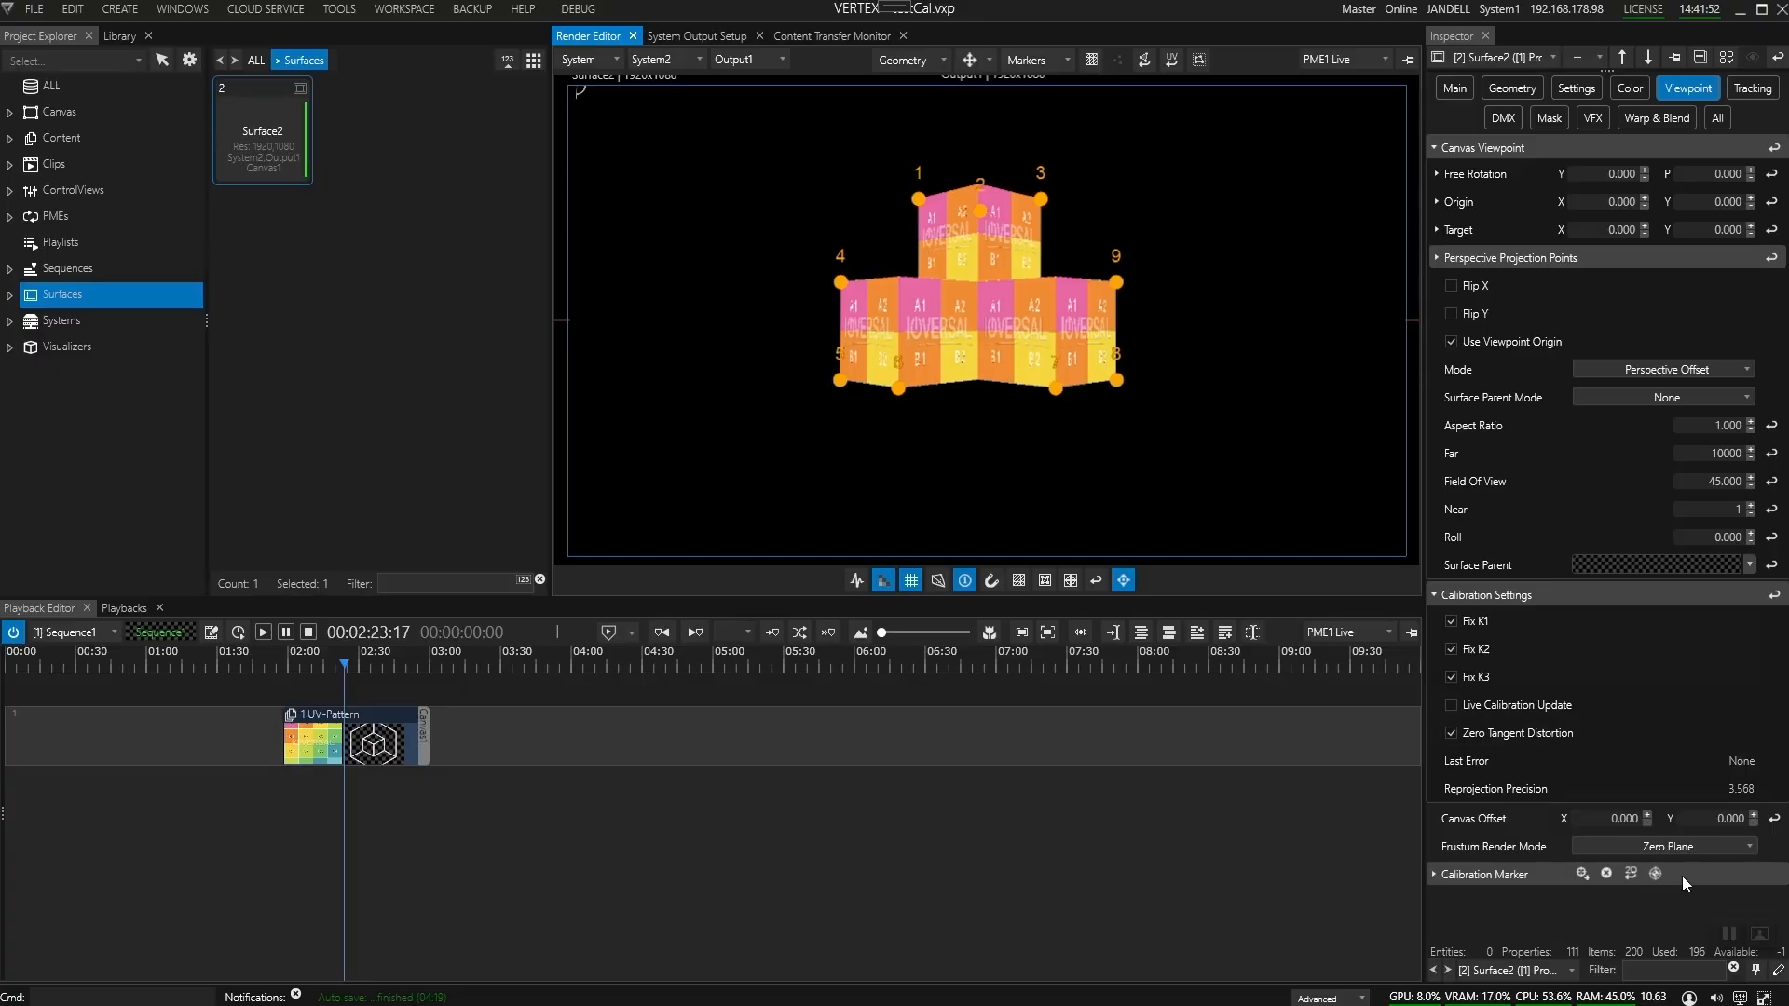
pyautogui.click(1630, 875)
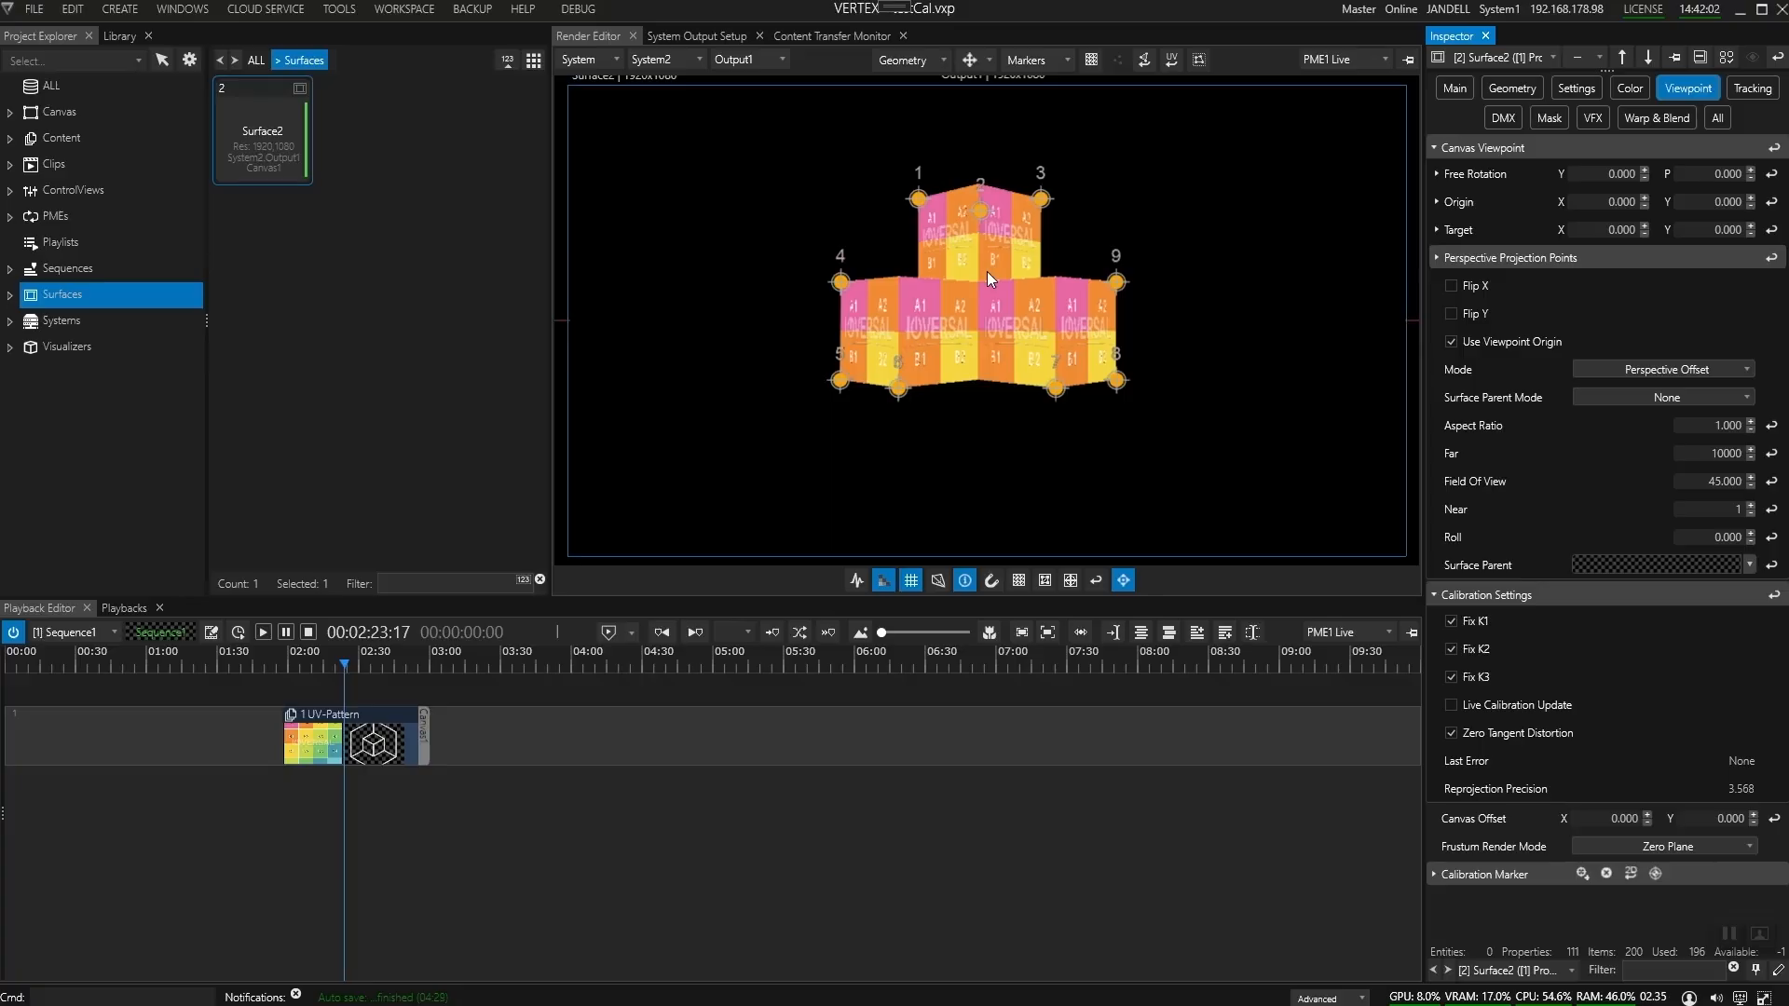
# Move crosshairs 1, 2 and 3 in the output onto the matching upper corners of the physical top cube.
pyautogui.moveTo(990, 284)
pyautogui.mouseDown(button='middle')
pyautogui.moveTo(985, 326)
pyautogui.moveTo(993, 287)
pyautogui.mouseUp(button='middle')
pyautogui.scroll(2, 987, 283)
pyautogui.moveTo(918, 196); pyautogui.dragTo(878, 172)
pyautogui.moveTo(984, 203); pyautogui.dragTo(969, 110)
pyautogui.moveTo(1050, 190); pyautogui.dragTo(1087, 150)
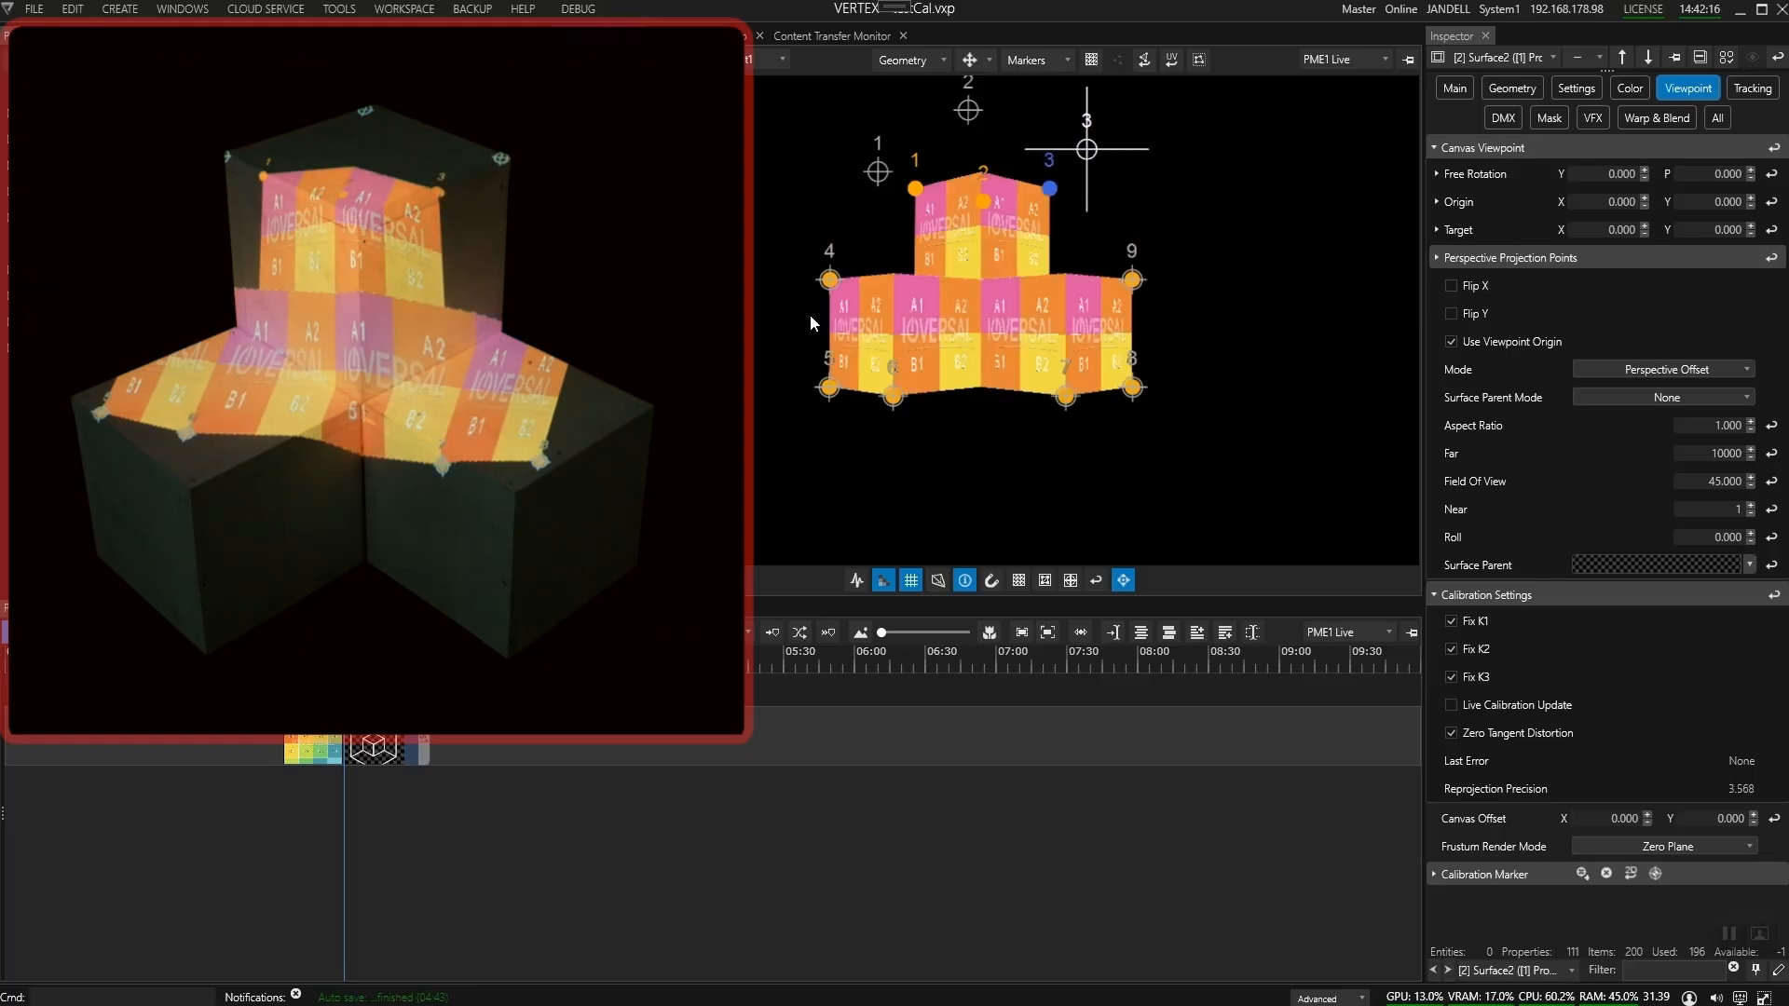
# Move crosshairs 4 to 9 onto the matching outer corners of the physical lower cubes and run the calibration.
pyautogui.moveTo(830, 279)
pyautogui.mouseDown()
pyautogui.moveTo(773, 343)
pyautogui.moveTo(883, 282)
pyautogui.moveTo(962, 292)
pyautogui.moveTo(946, 317)
pyautogui.moveTo(814, 355)
pyautogui.moveTo(812, 377)
pyautogui.mouseUp()
pyautogui.moveTo(1131, 279)
pyautogui.mouseDown()
pyautogui.moveTo(1137, 341)
pyautogui.moveTo(1169, 361)
pyautogui.moveTo(1196, 324)
pyautogui.moveTo(1199, 341)
pyautogui.mouseUp()
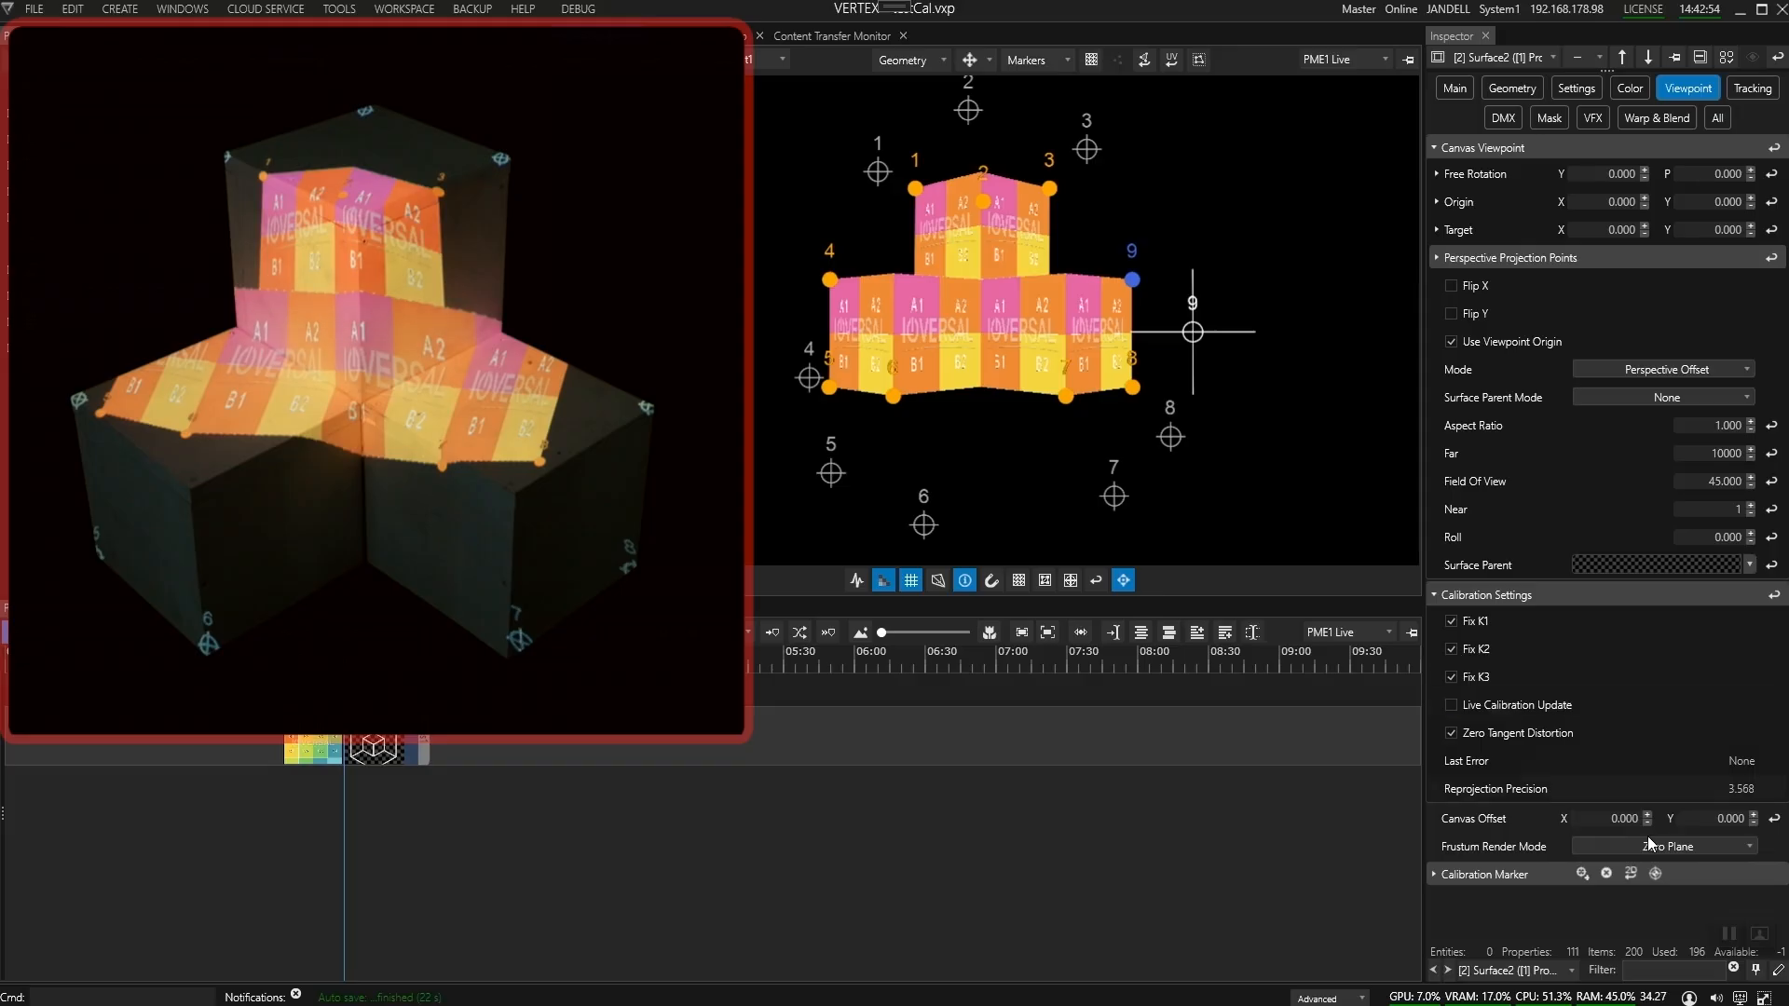
pyautogui.click(1655, 874)
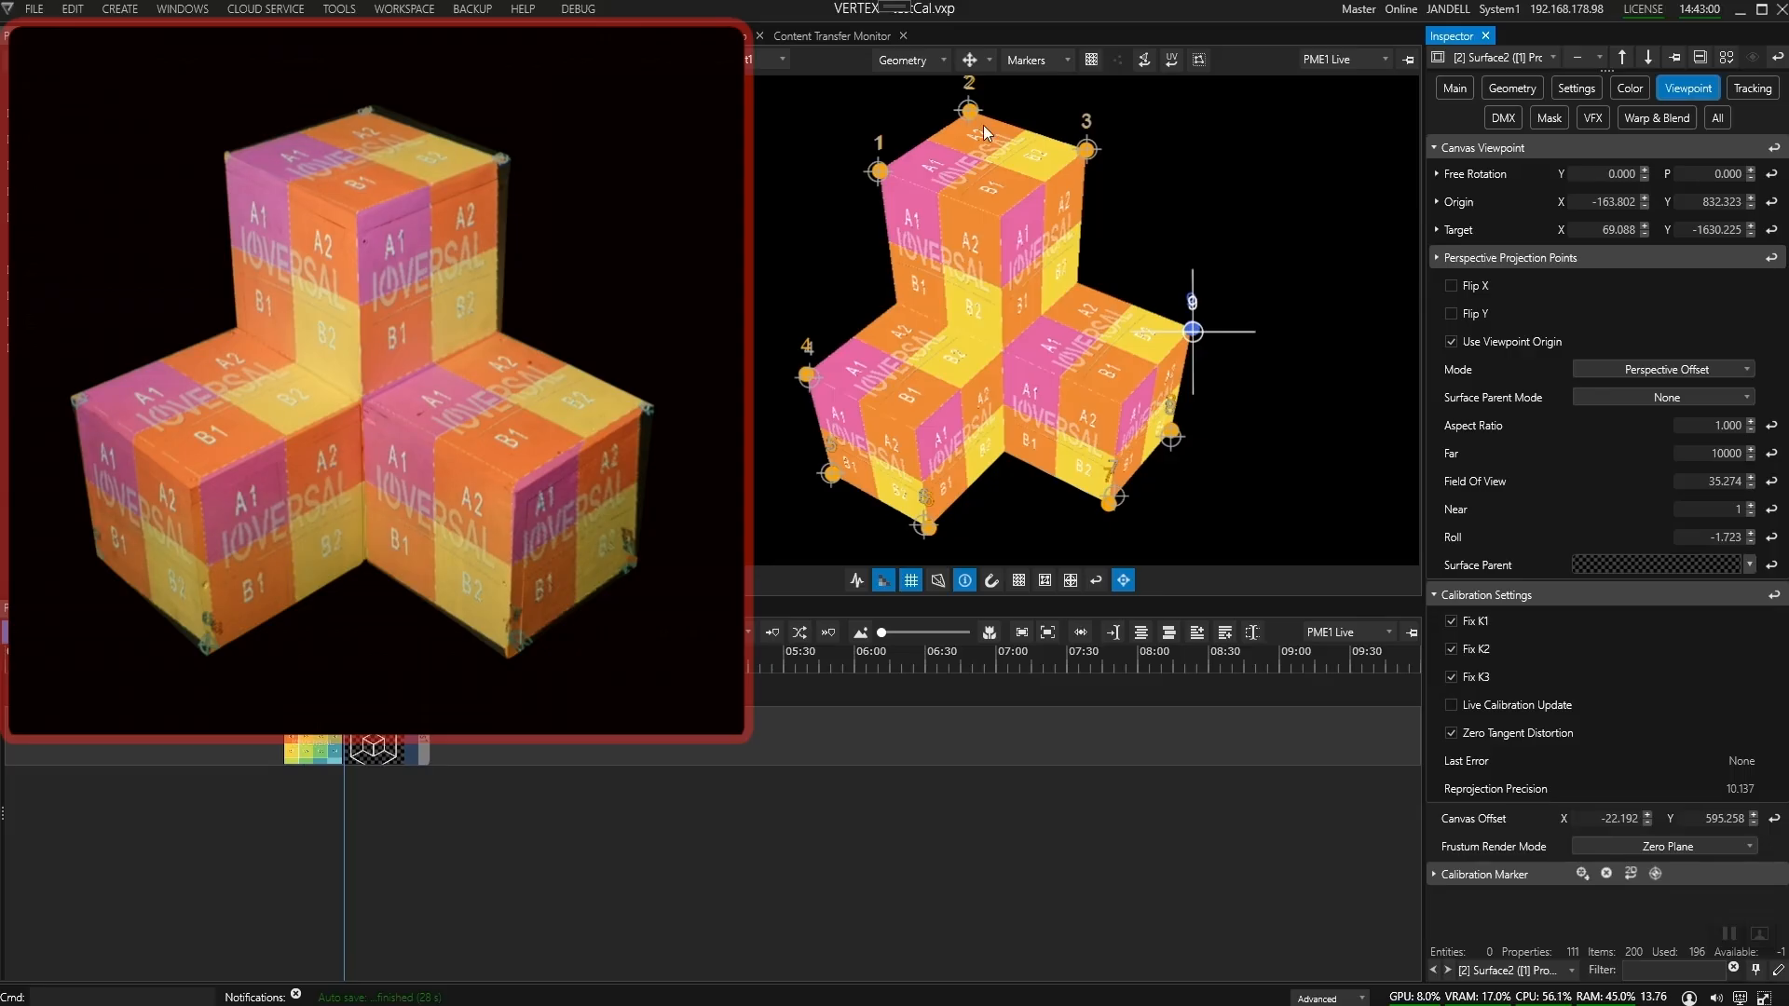
# Enable Live Calibration Update and fine-tune marker 1 at the top cube's upper corner.
pyautogui.click(879, 171)
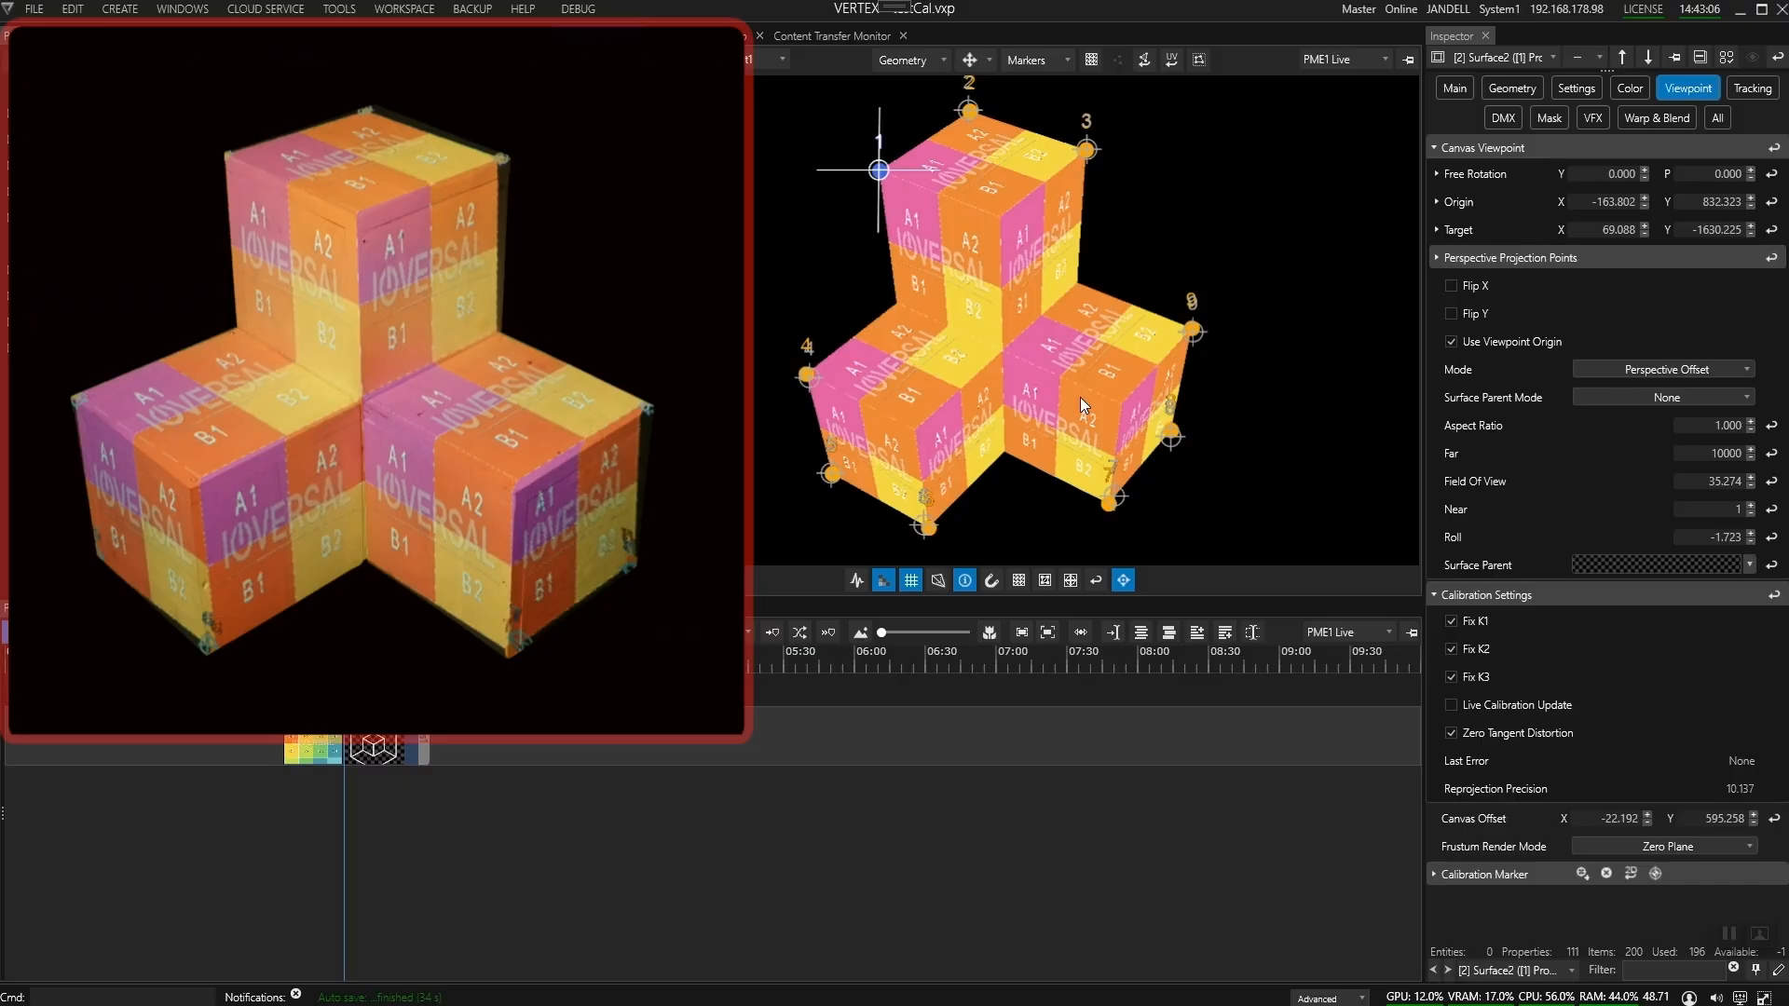
pyautogui.click(1480, 707)
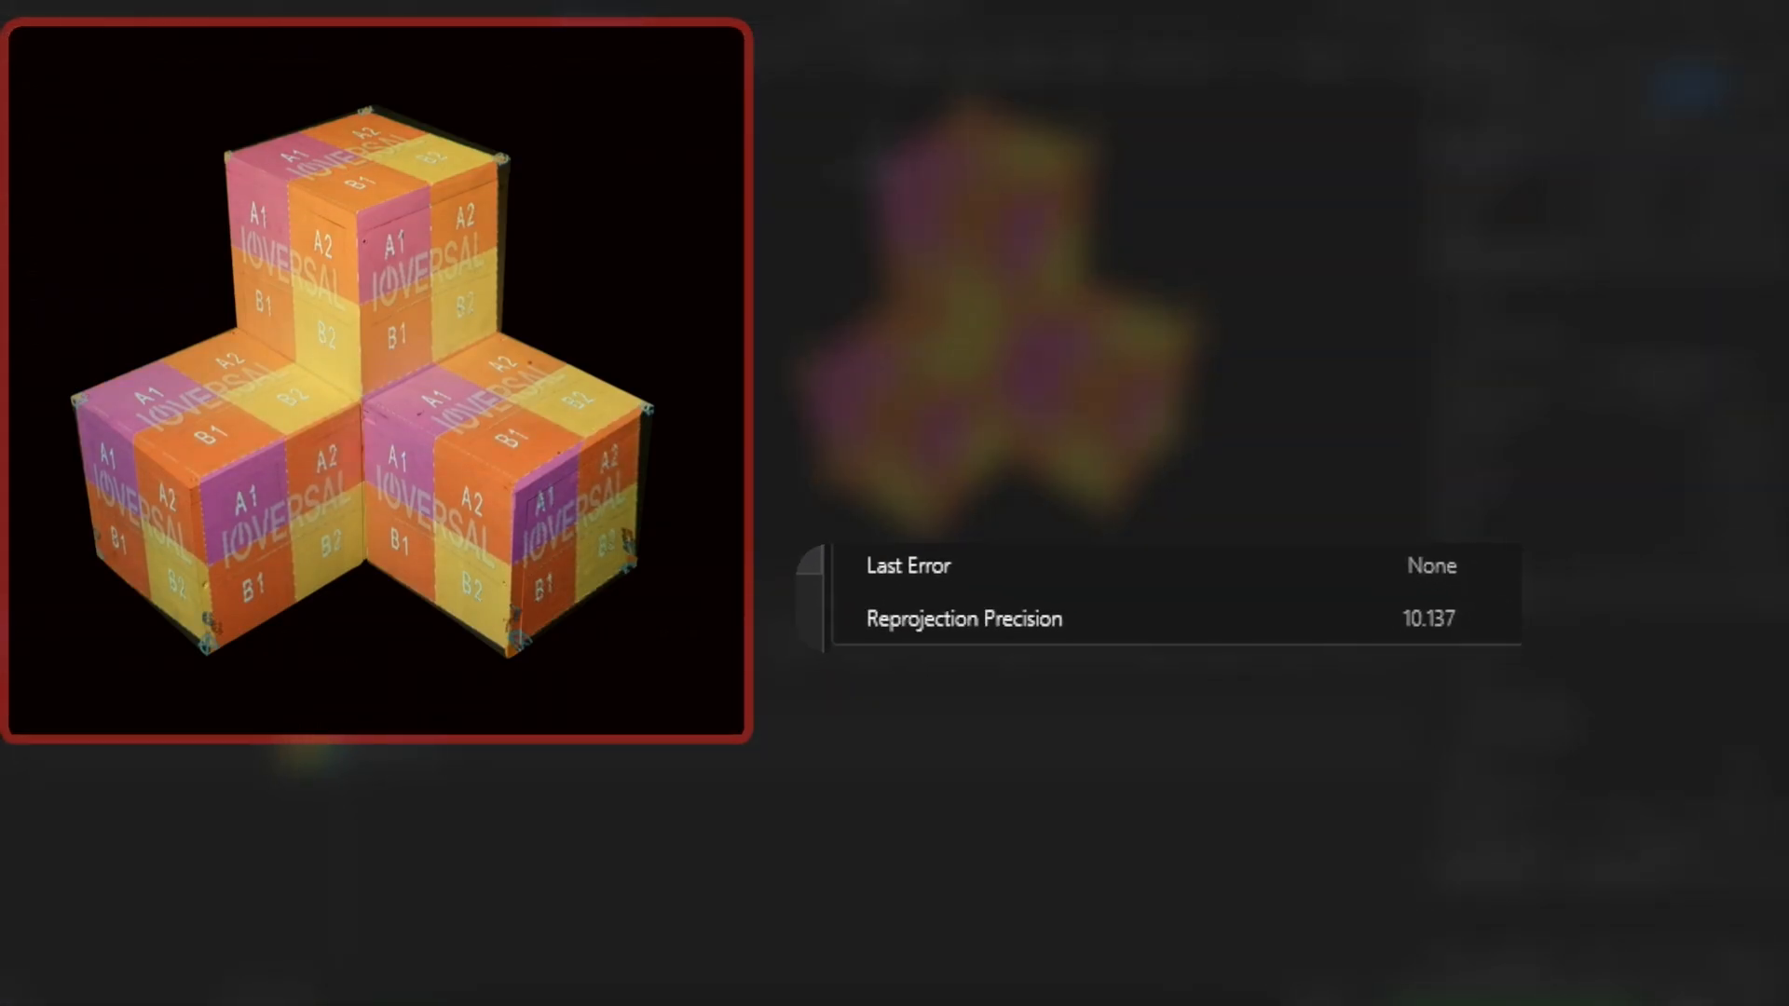
pyautogui.moveTo(888, 164); pyautogui.dragTo(887, 167)
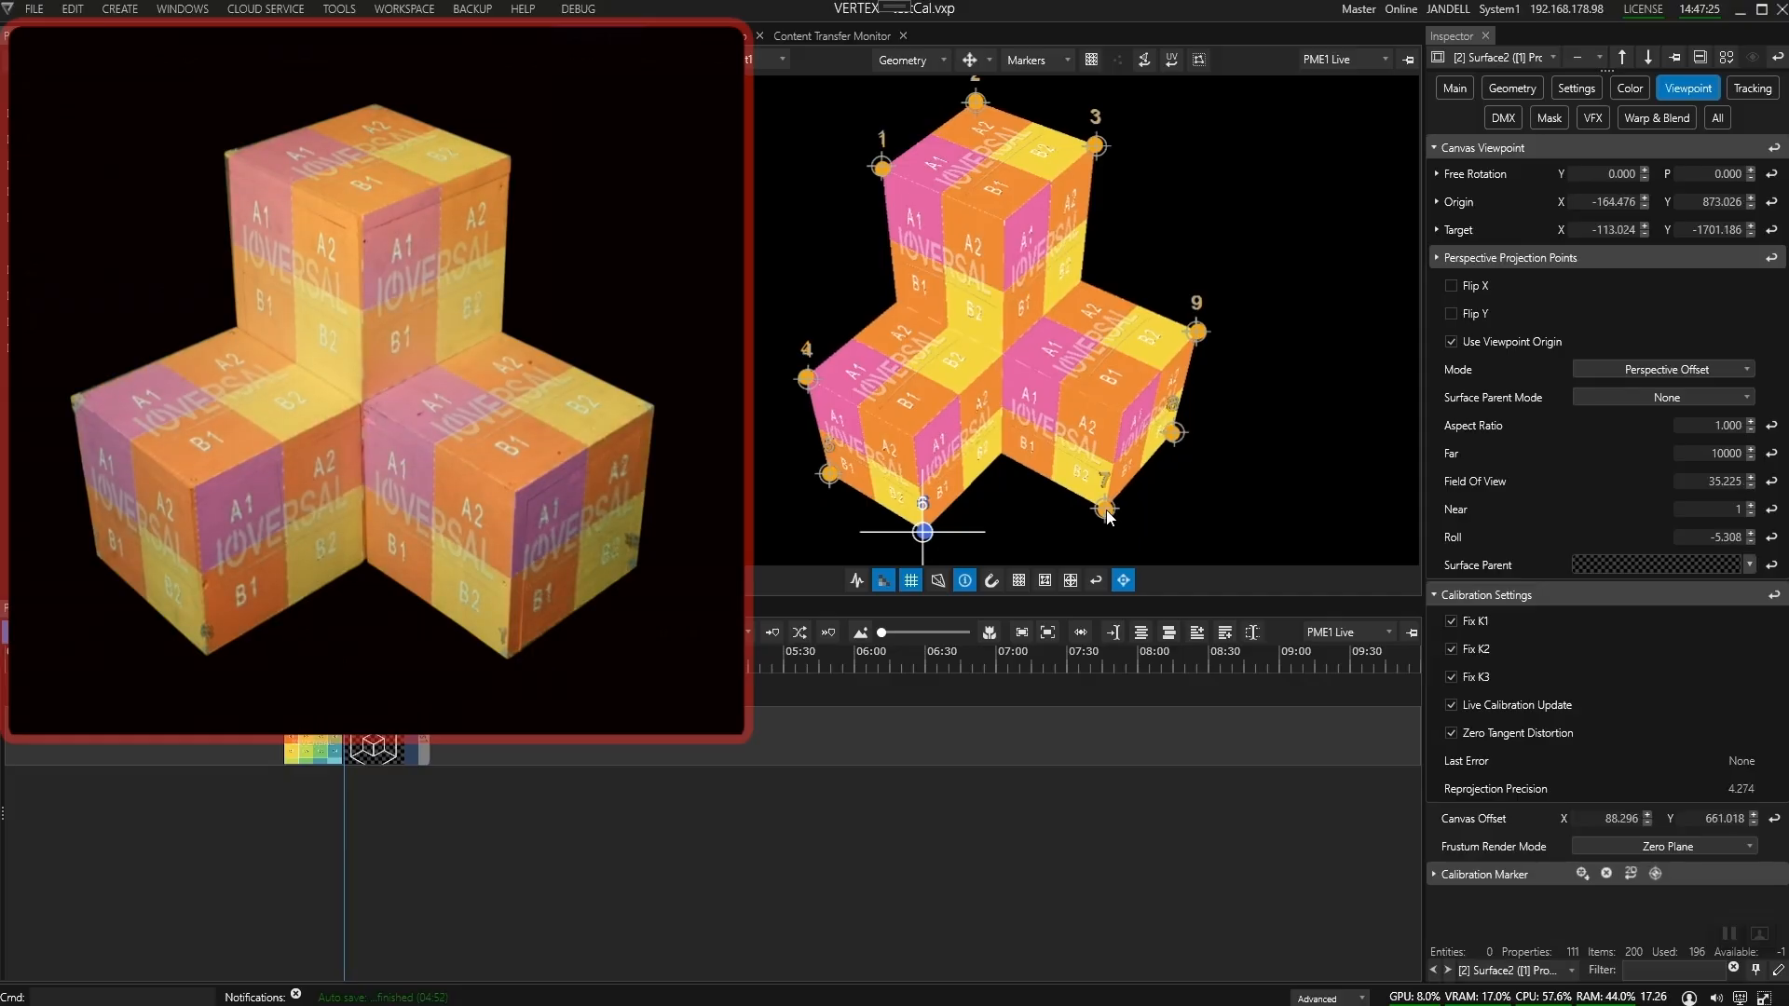
# Set the UV-Pattern clip's opacity to 0 and nudge marker 7 slightly right and up onto its physical corner.
pyautogui.click(321, 753)
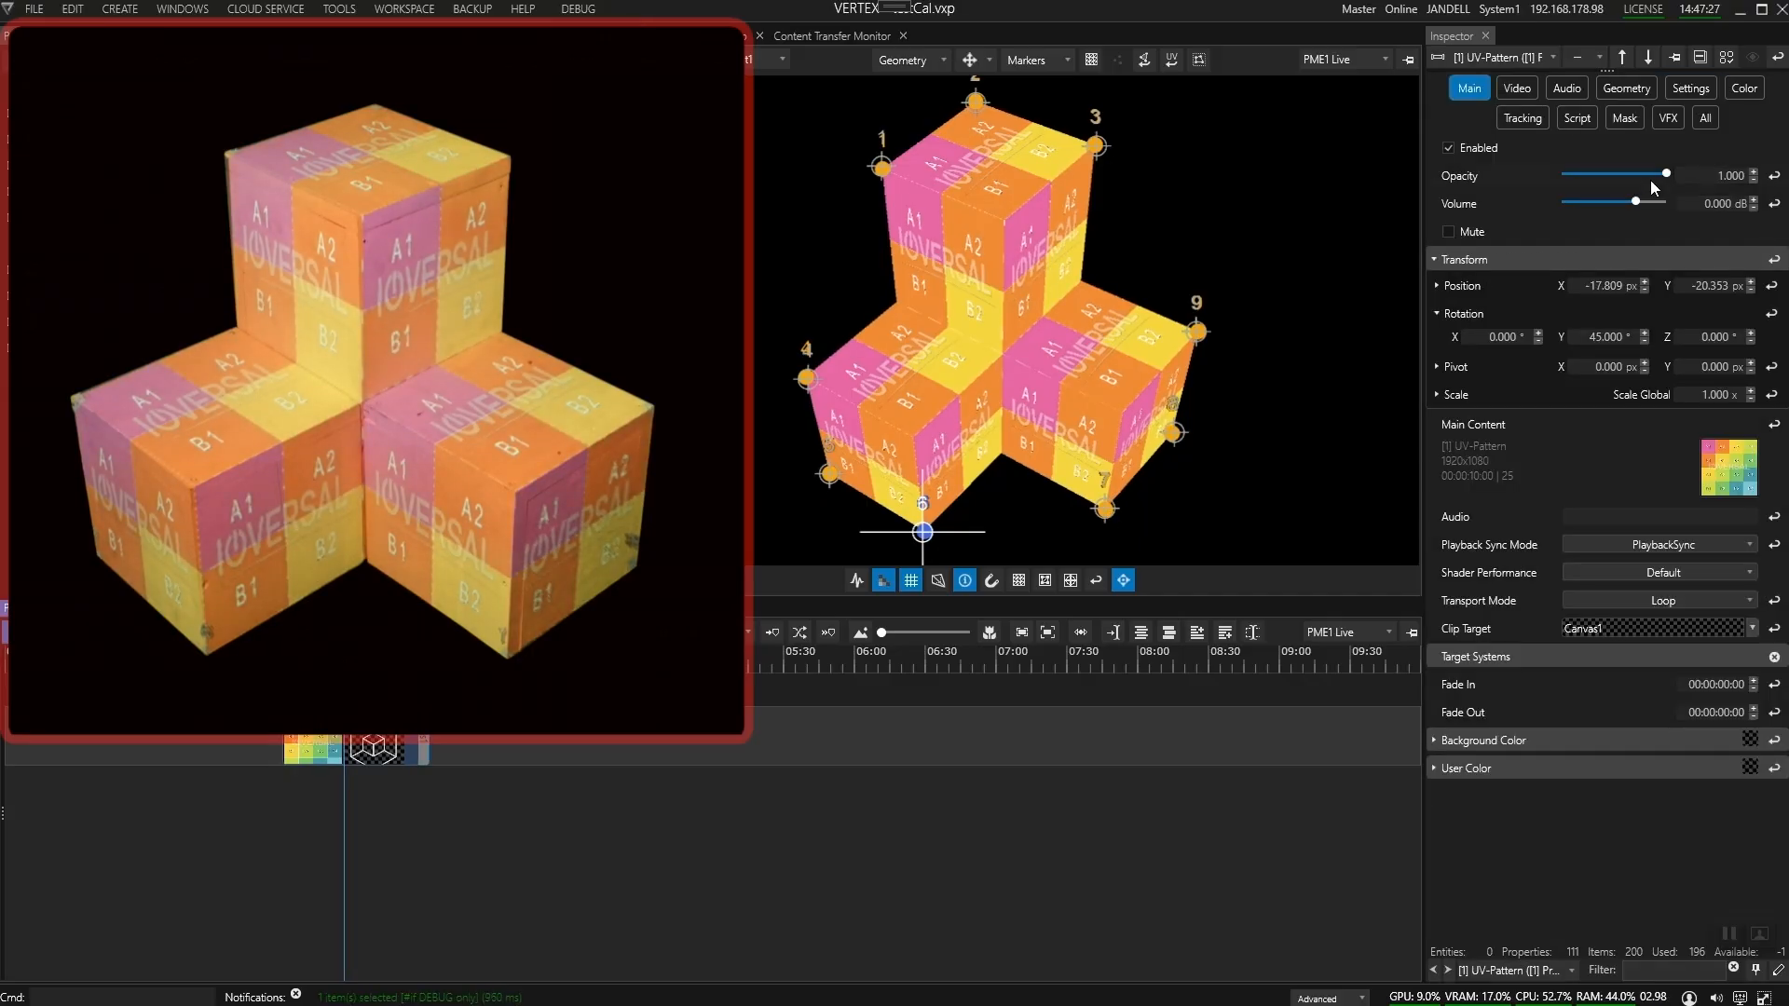
pyautogui.moveTo(1664, 175); pyautogui.dragTo(1563, 177)
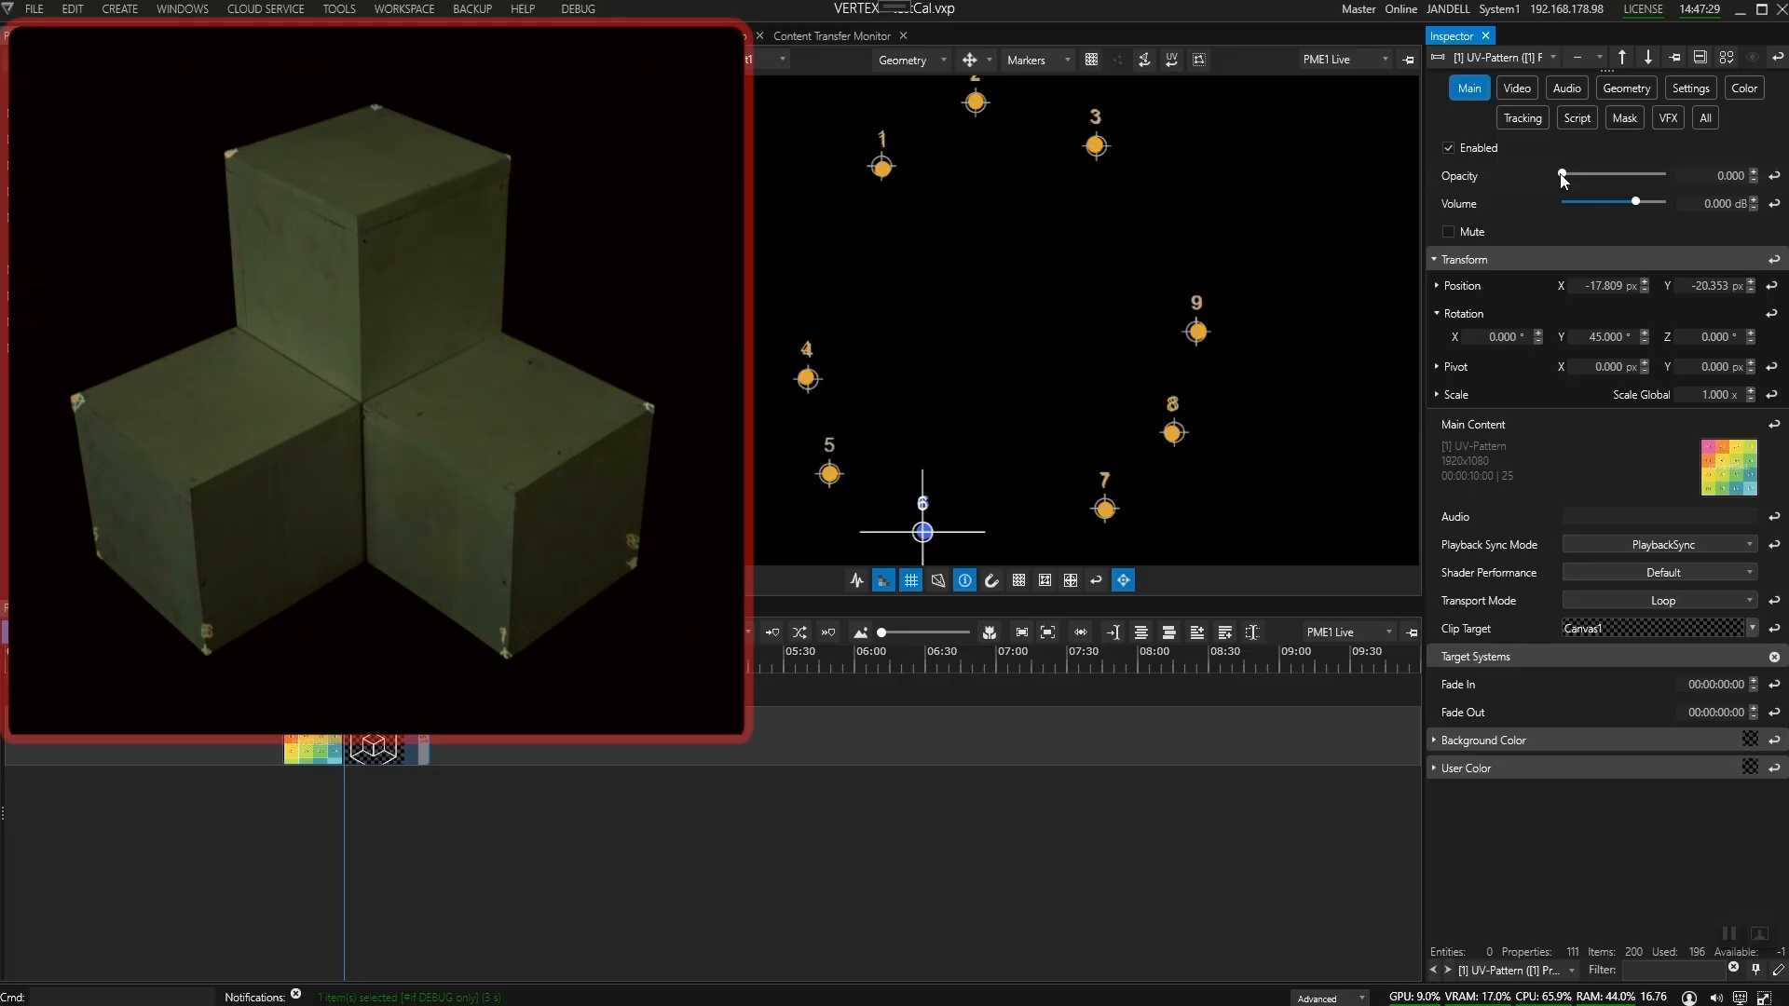
pyautogui.click(1105, 510)
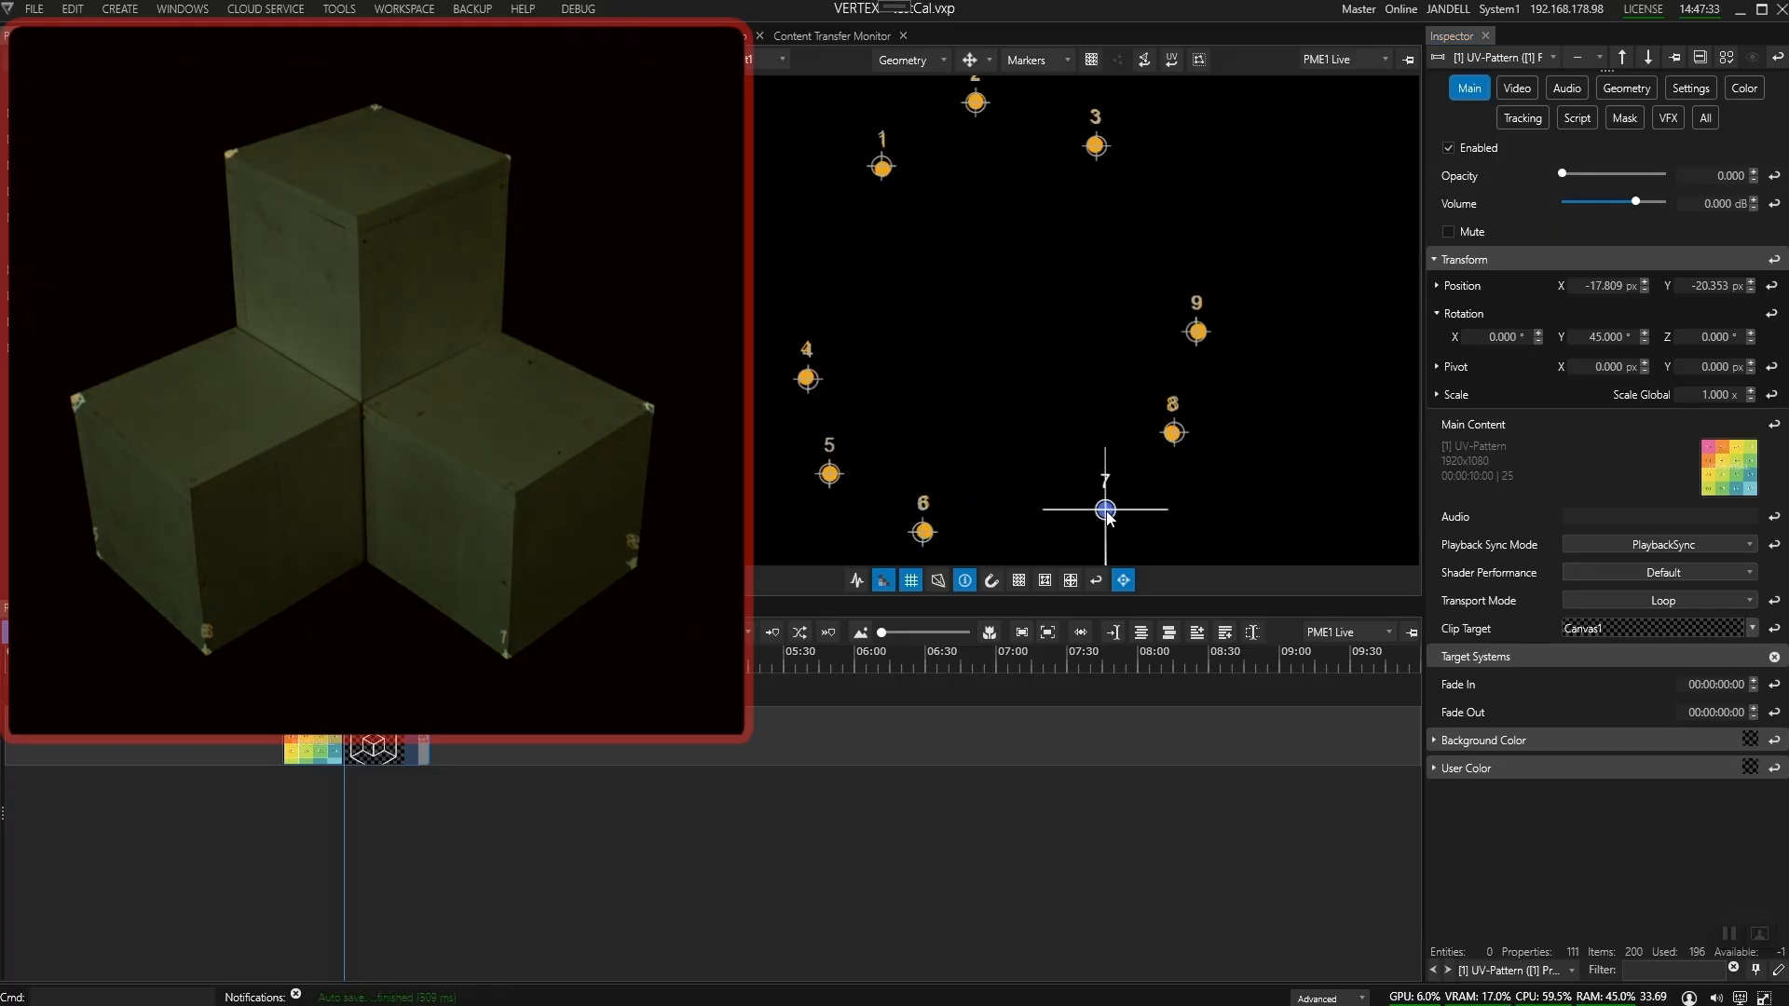
pyautogui.press('Right')
pyautogui.press('Right')
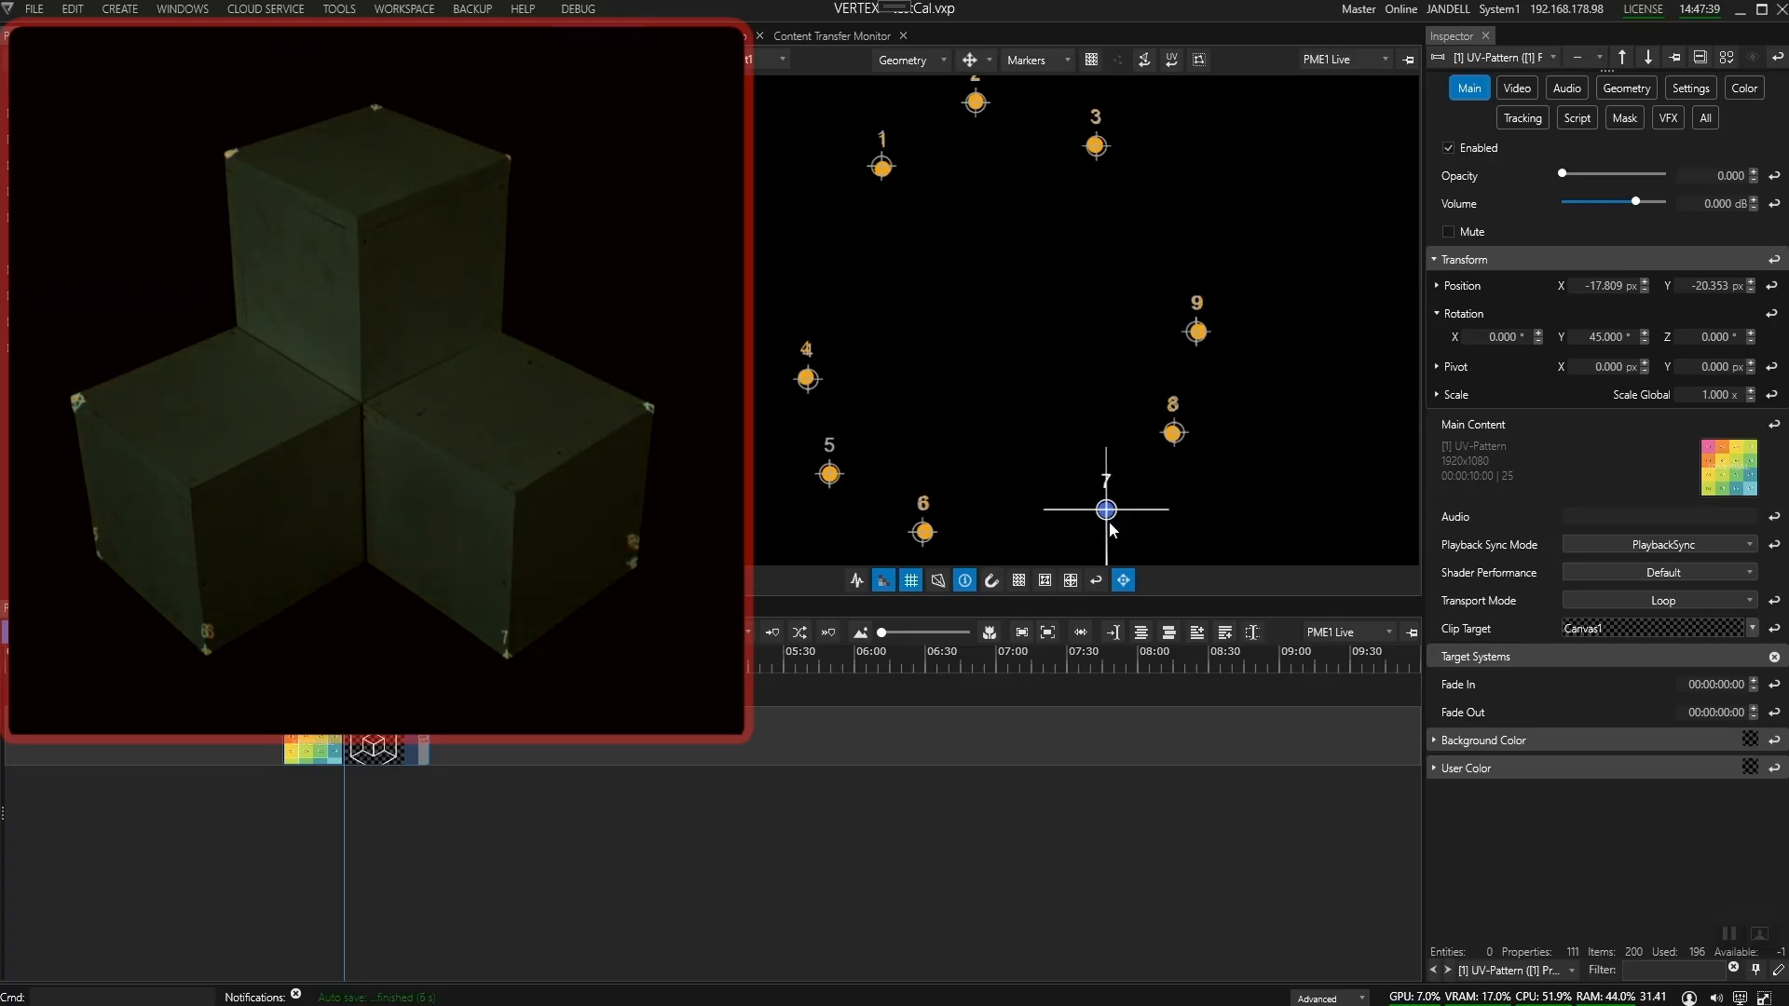
pyautogui.press('Up')
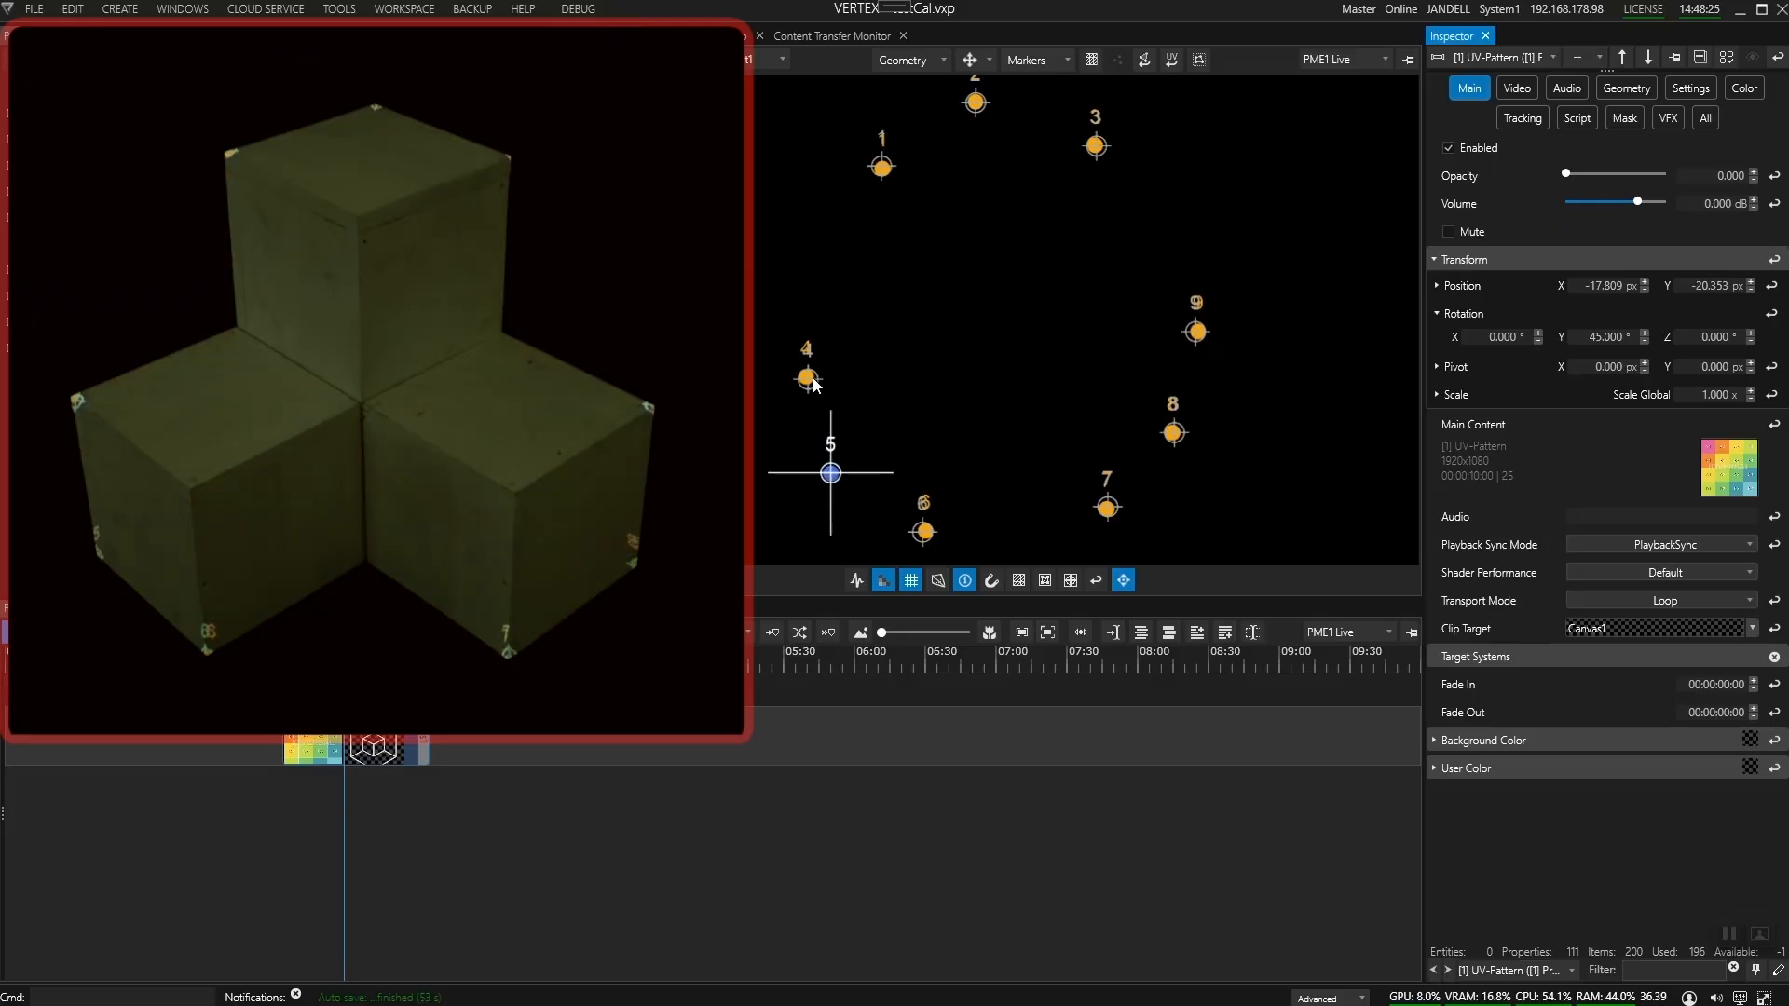
# Nudge marker 4 slightly left and up onto its physical corner and set the UV-Pattern clip's opacity back to 1.
pyautogui.click(808, 379)
pyautogui.press('Left')
pyautogui.press('Left')
pyautogui.press('Up')
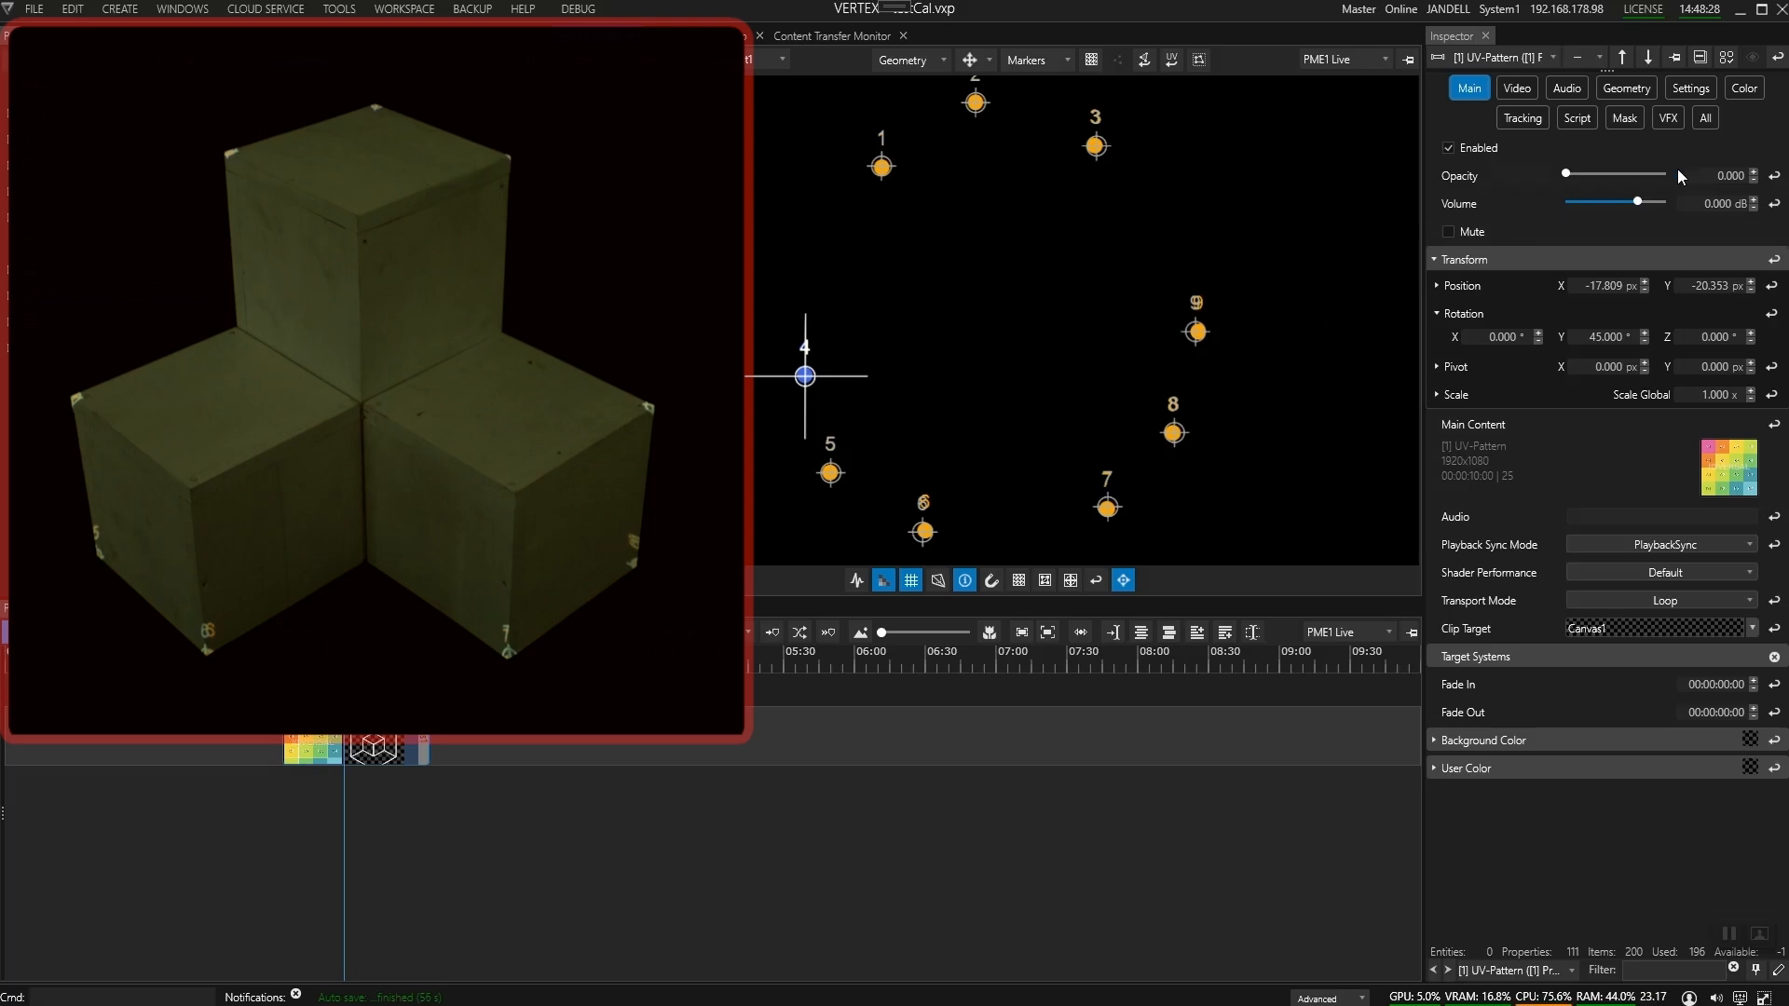
pyautogui.moveTo(1565, 174); pyautogui.dragTo(1735, 173)
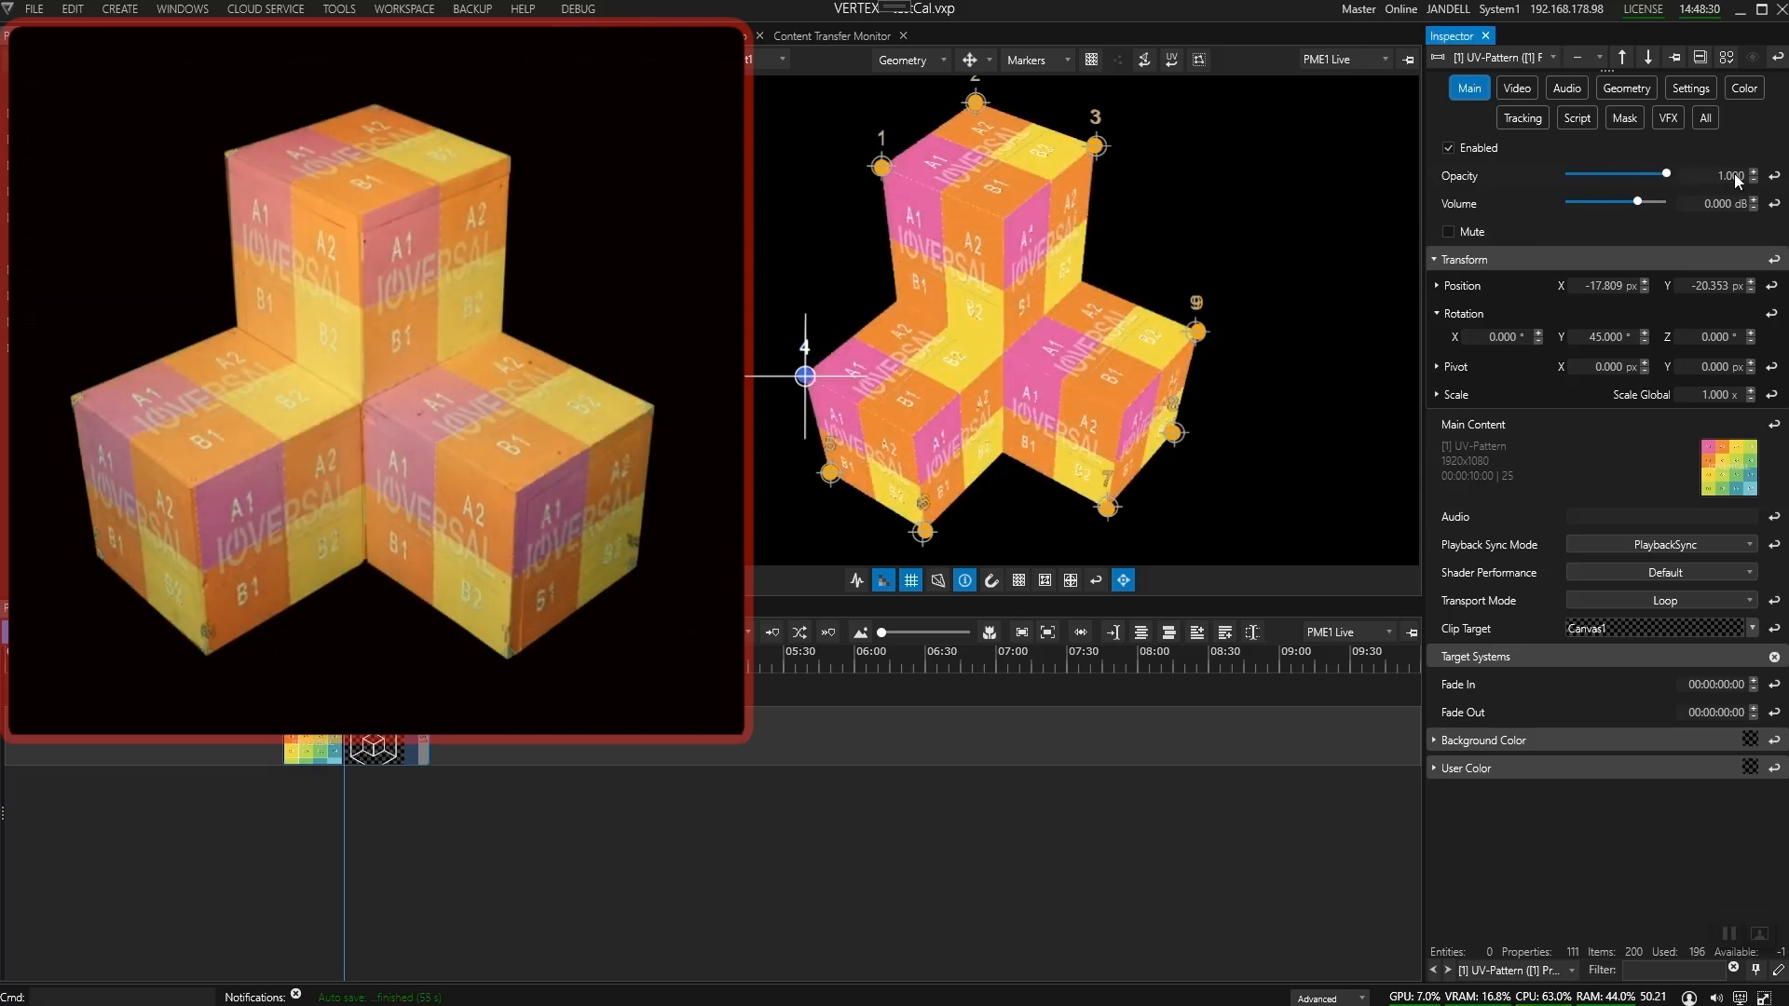